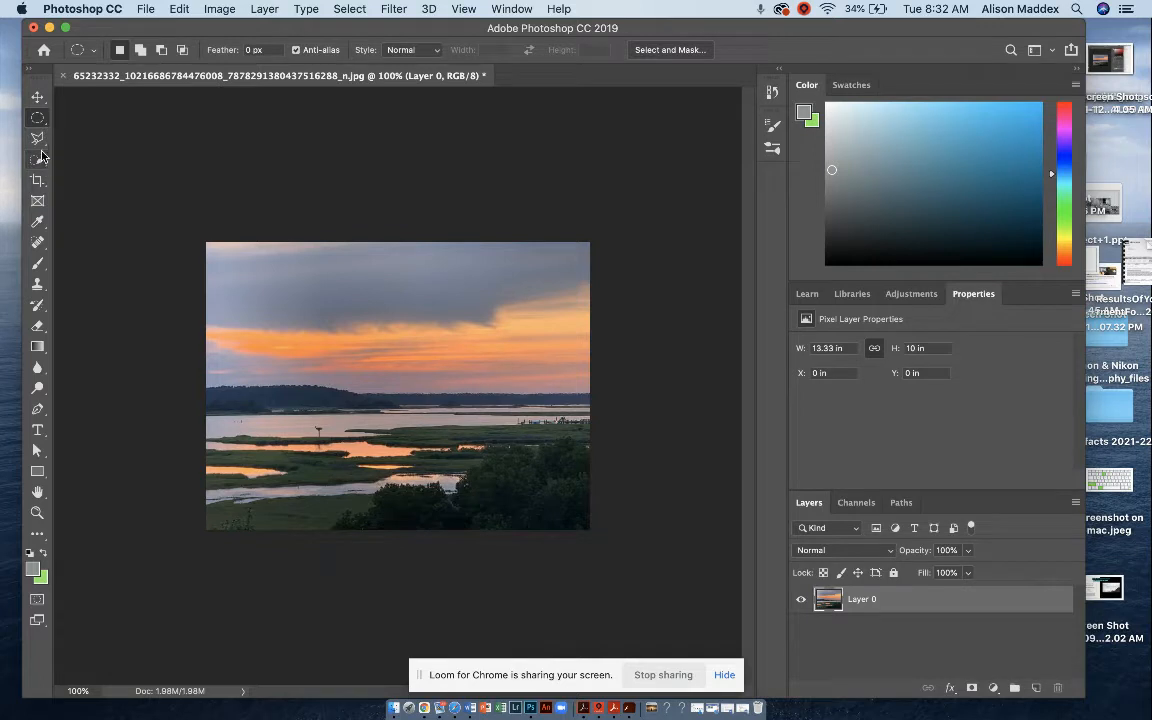
click(38, 118)
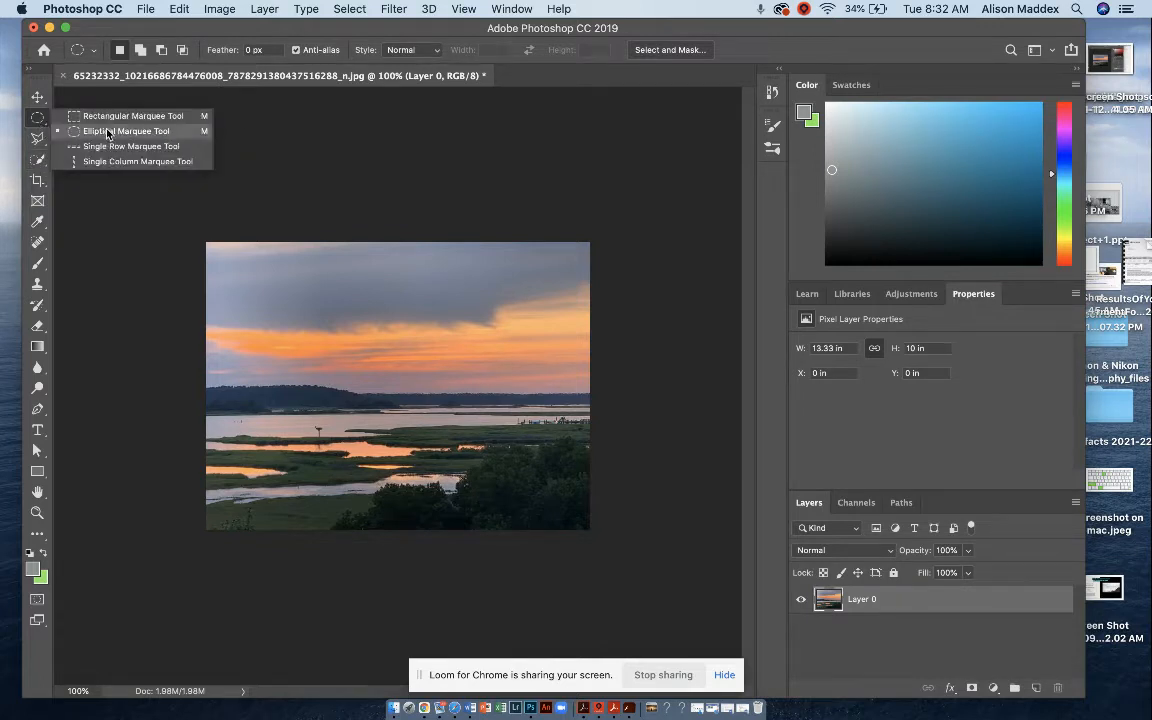
click(35, 122)
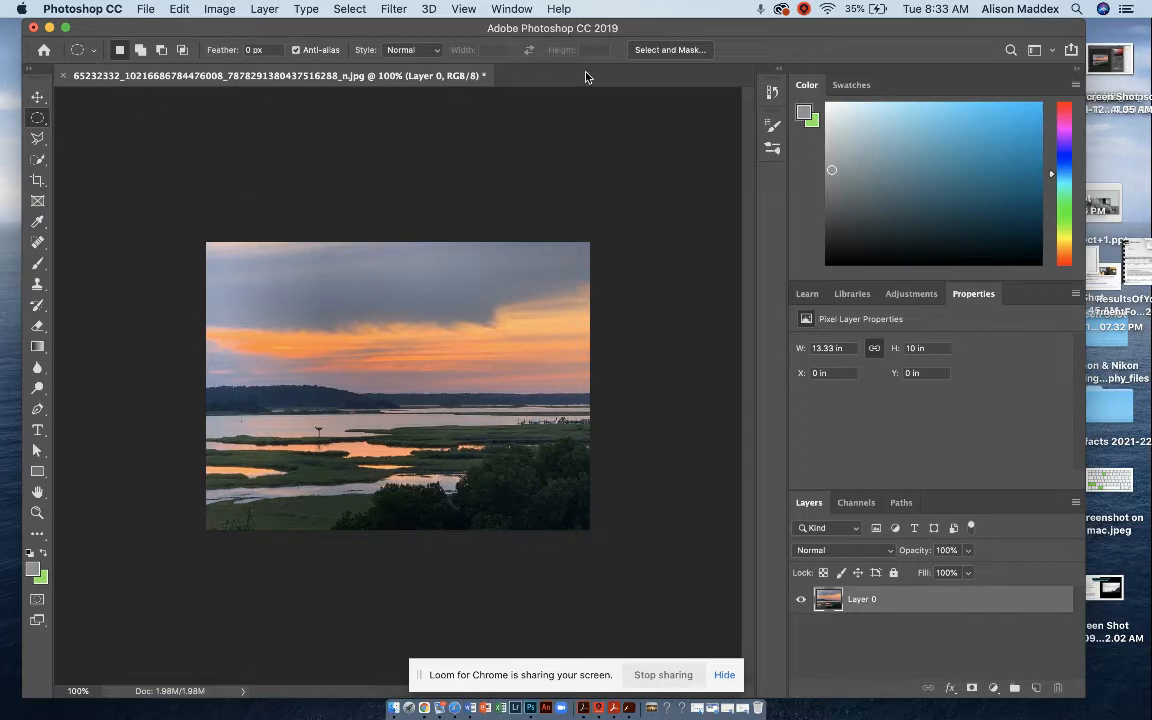
Open the surrealism demo image from the Project #6 demo folder, and return to the sunset marsh photo
click(142, 10)
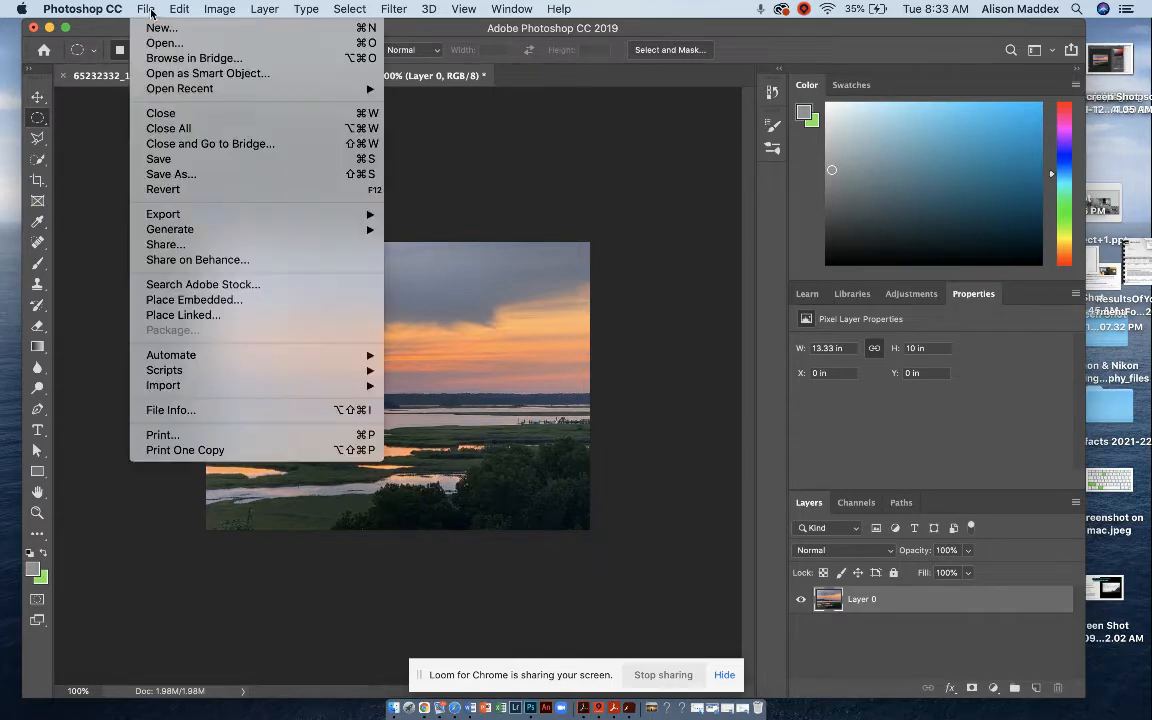
click(154, 44)
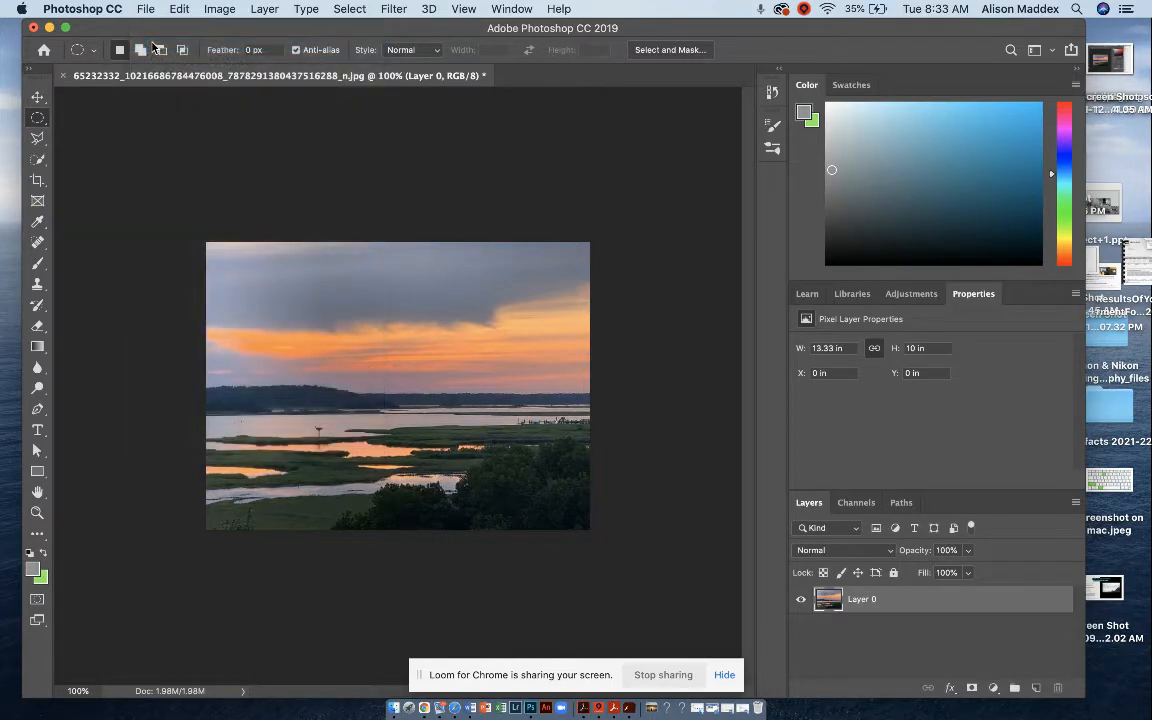
click(706, 205)
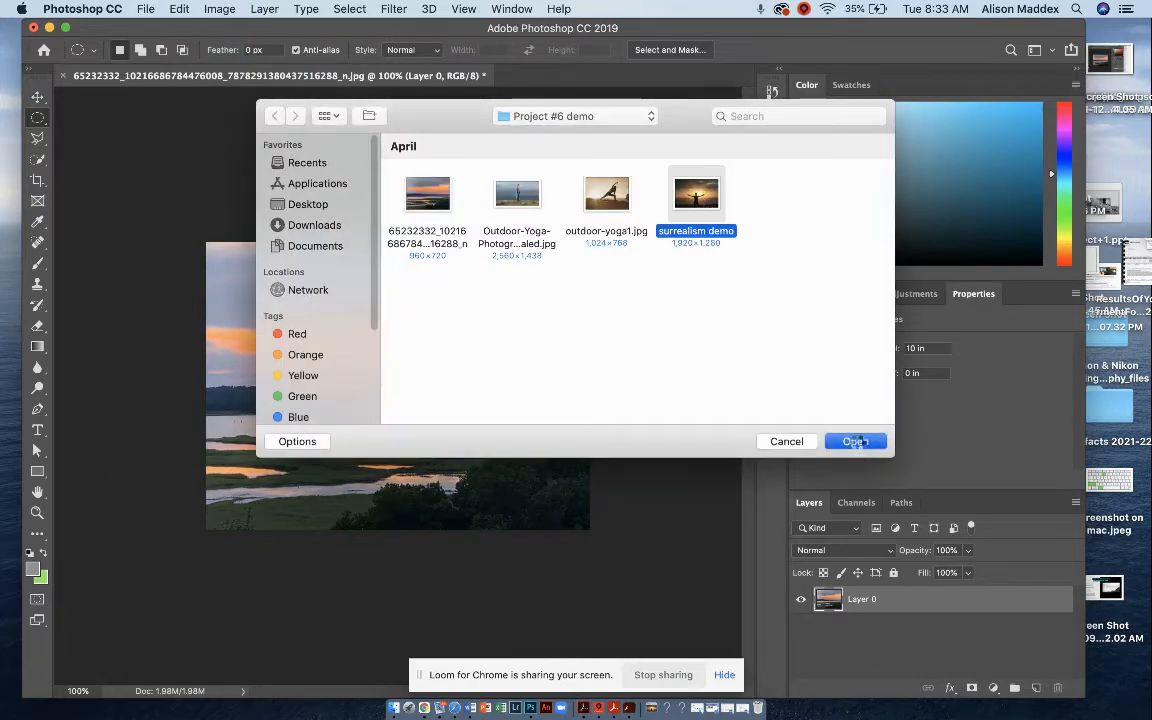
click(855, 441)
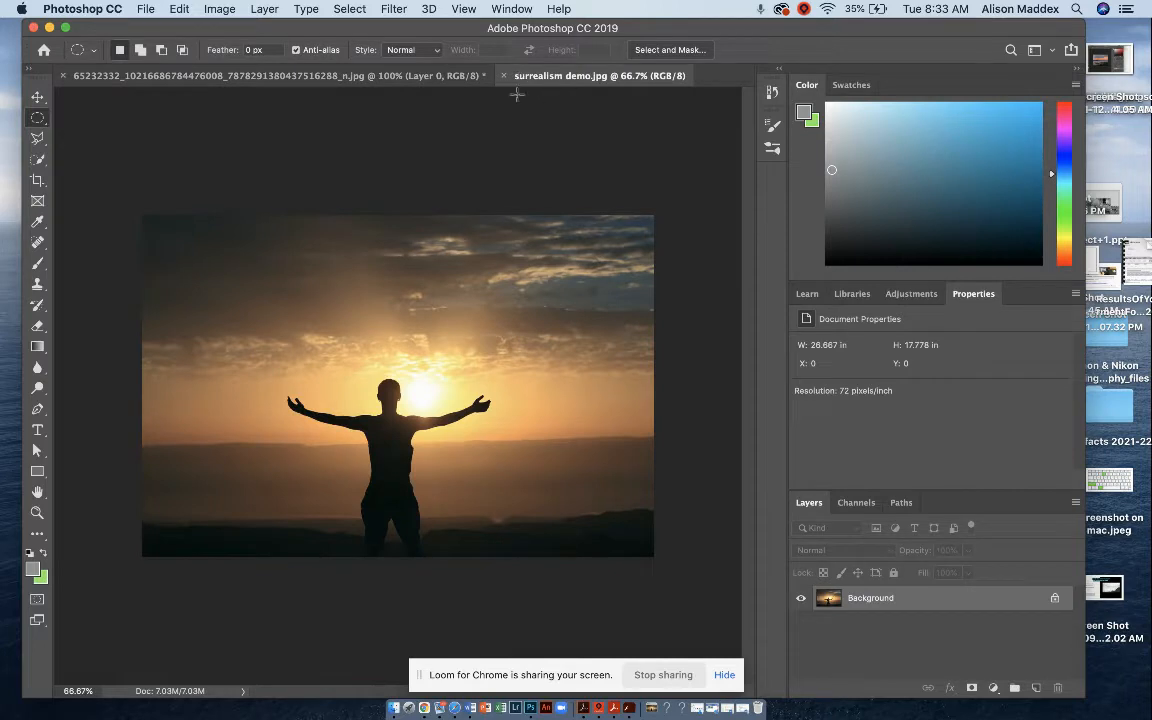
click(370, 80)
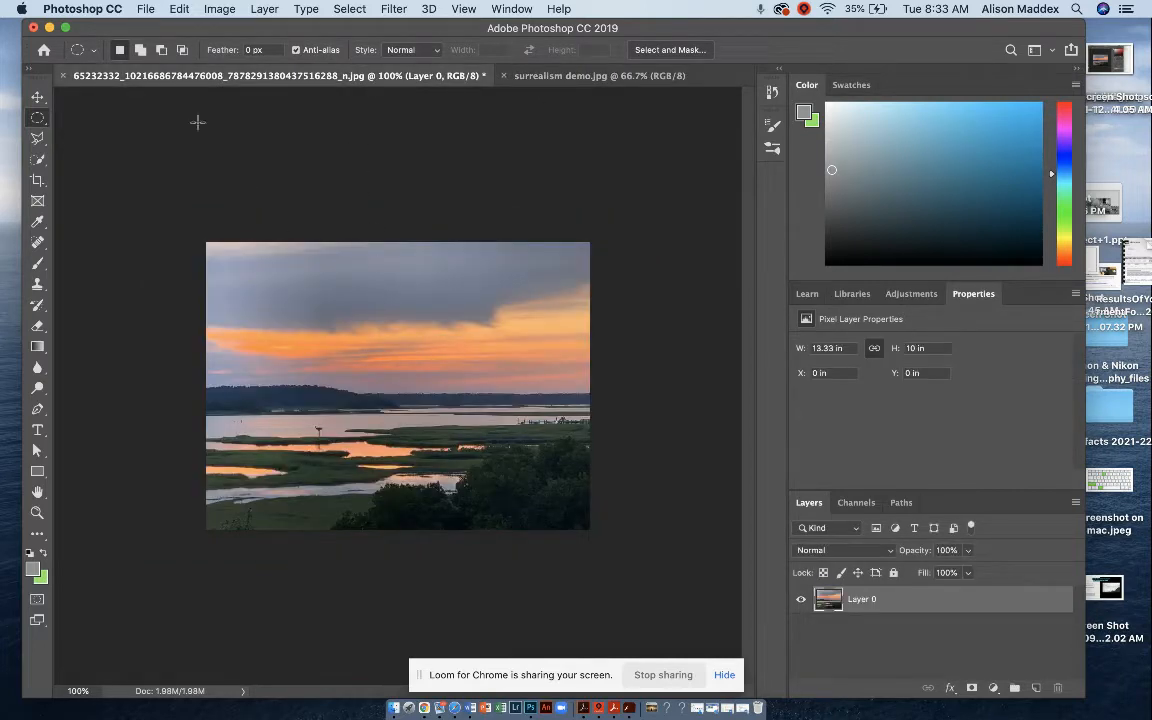
Place the surrealism demo image as an embedded smart object over the sunset marsh photo at its default size
click(145, 9)
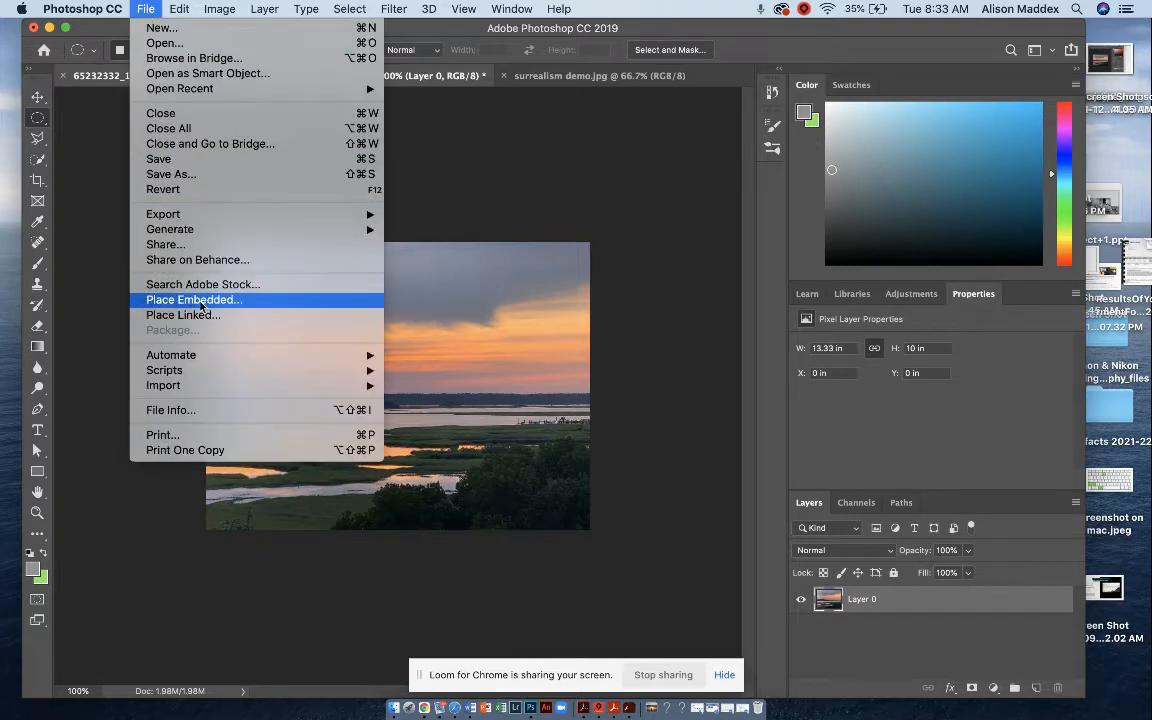
click(229, 300)
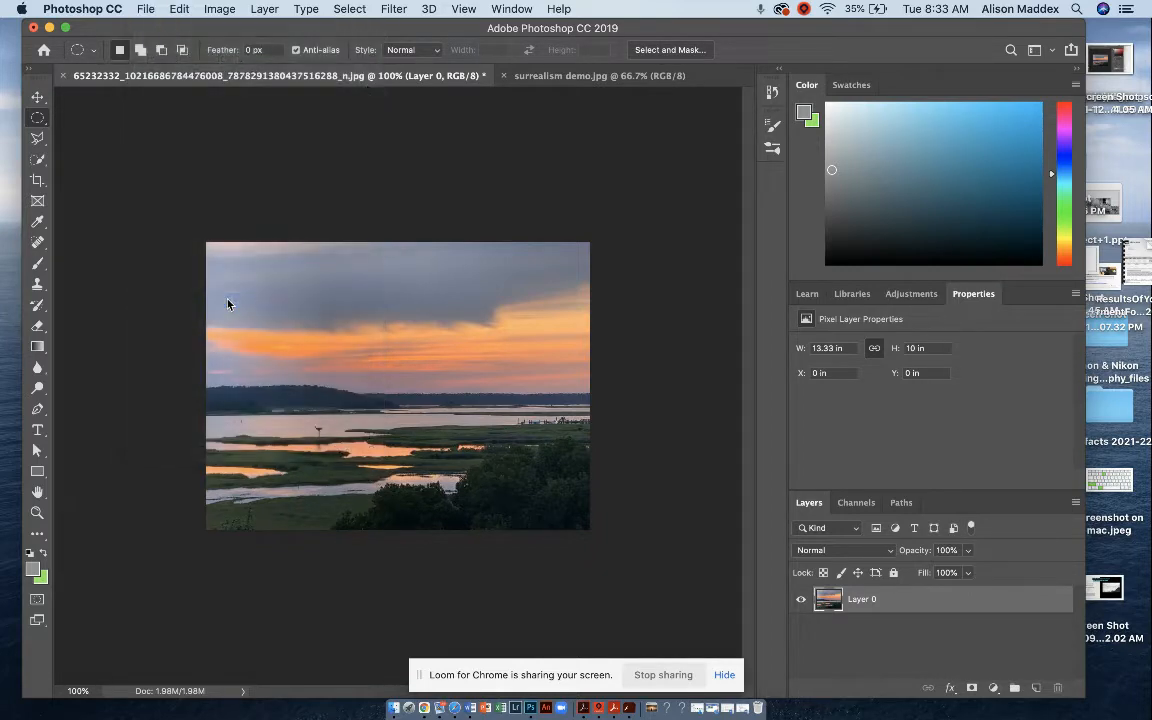
click(683, 199)
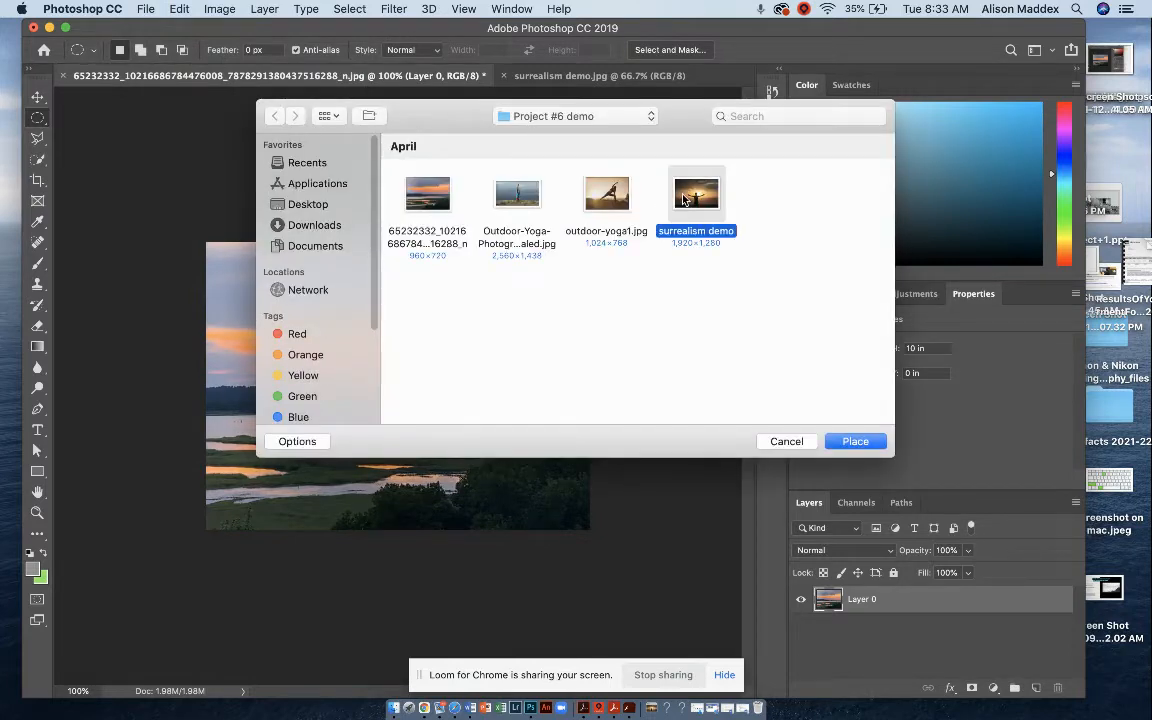
click(853, 441)
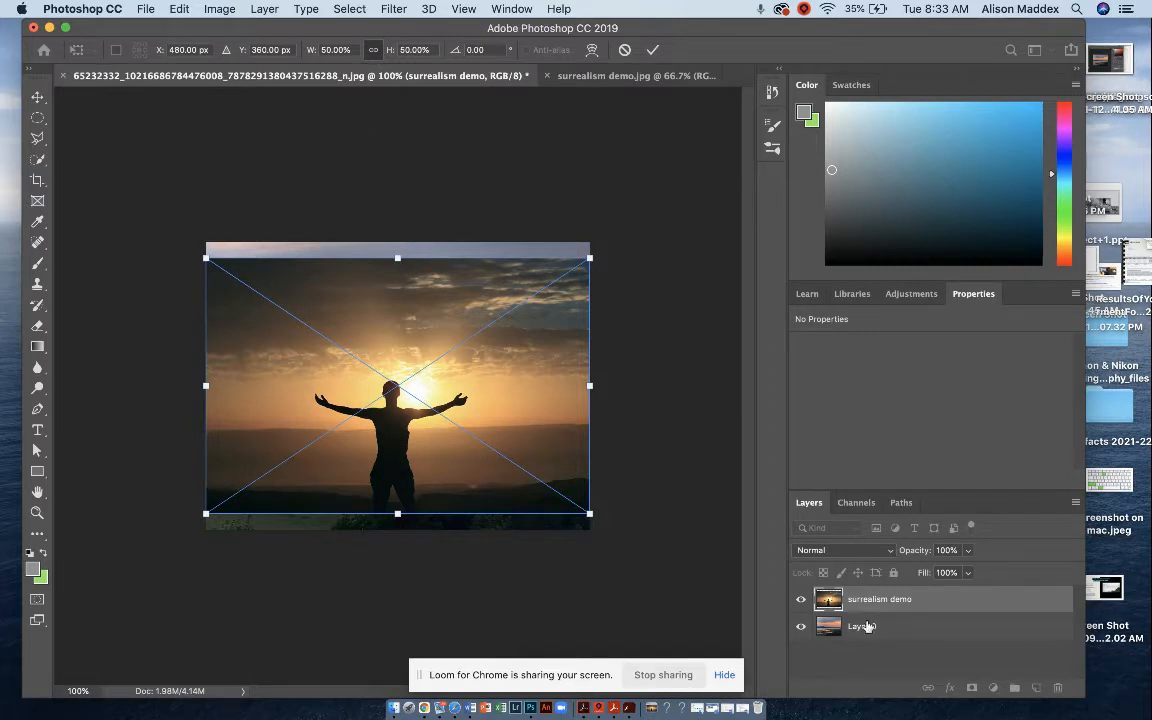
click(652, 49)
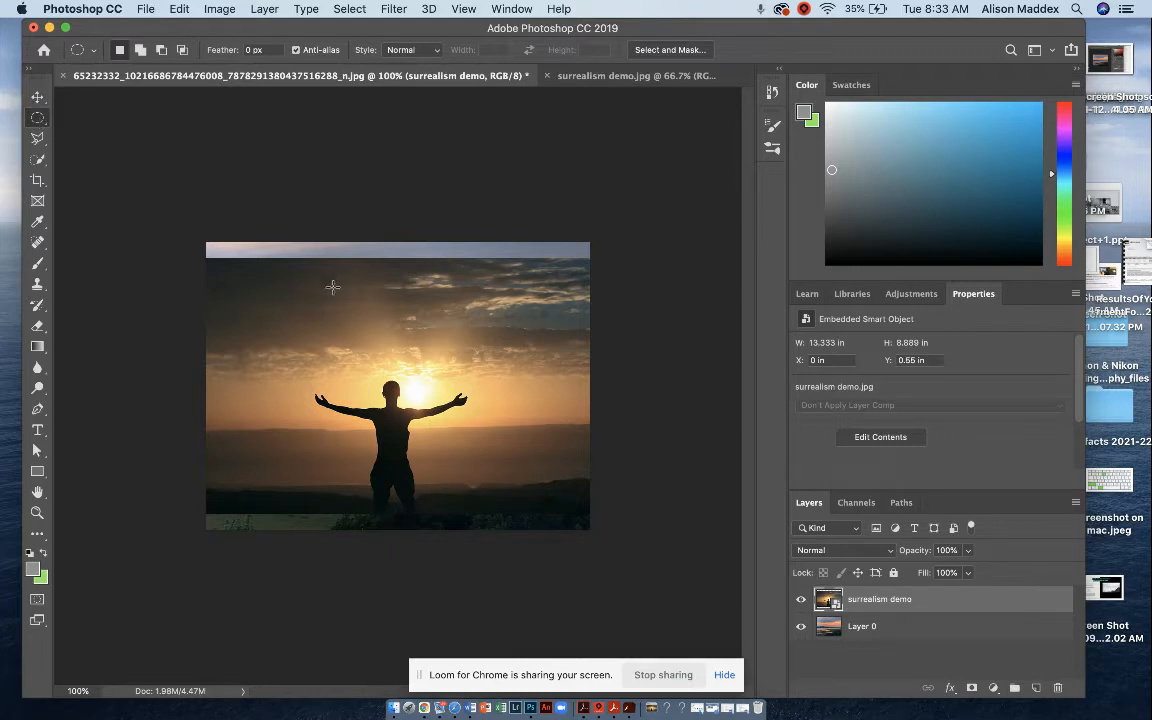
Make a circular selection around the figure with outstretched arms and turn it into a layer mask on the surrealism demo layer
drag(322, 280, 480, 577)
drag(415, 388, 417, 390)
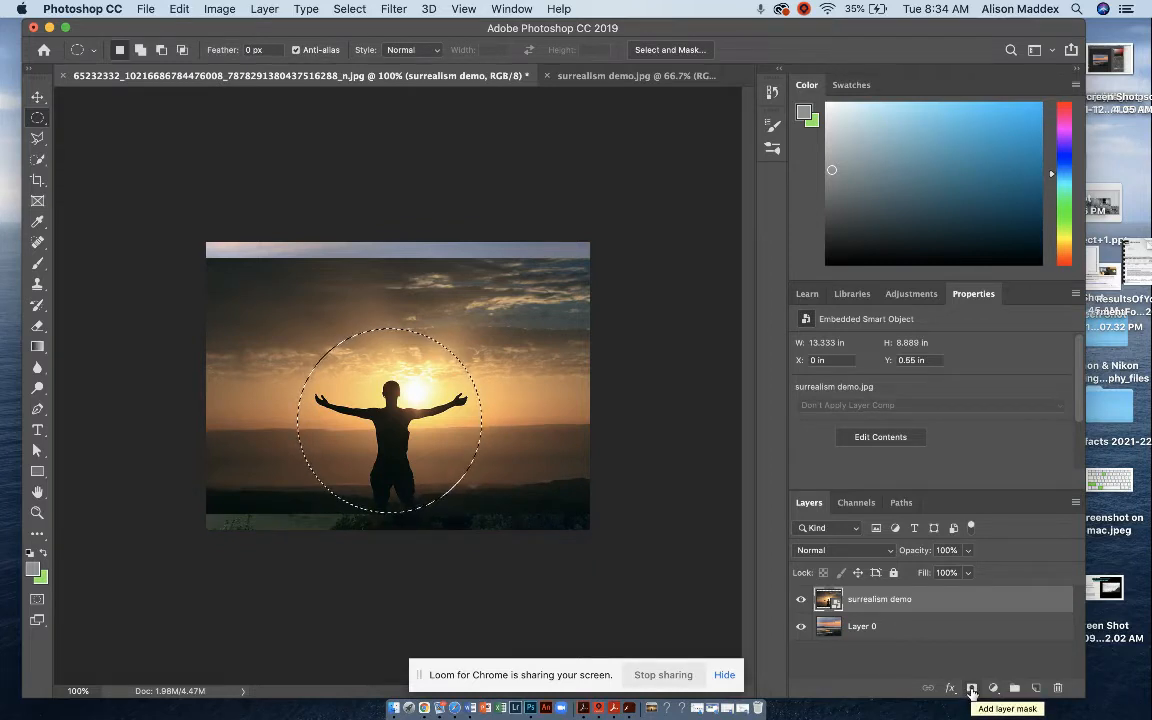
click(971, 689)
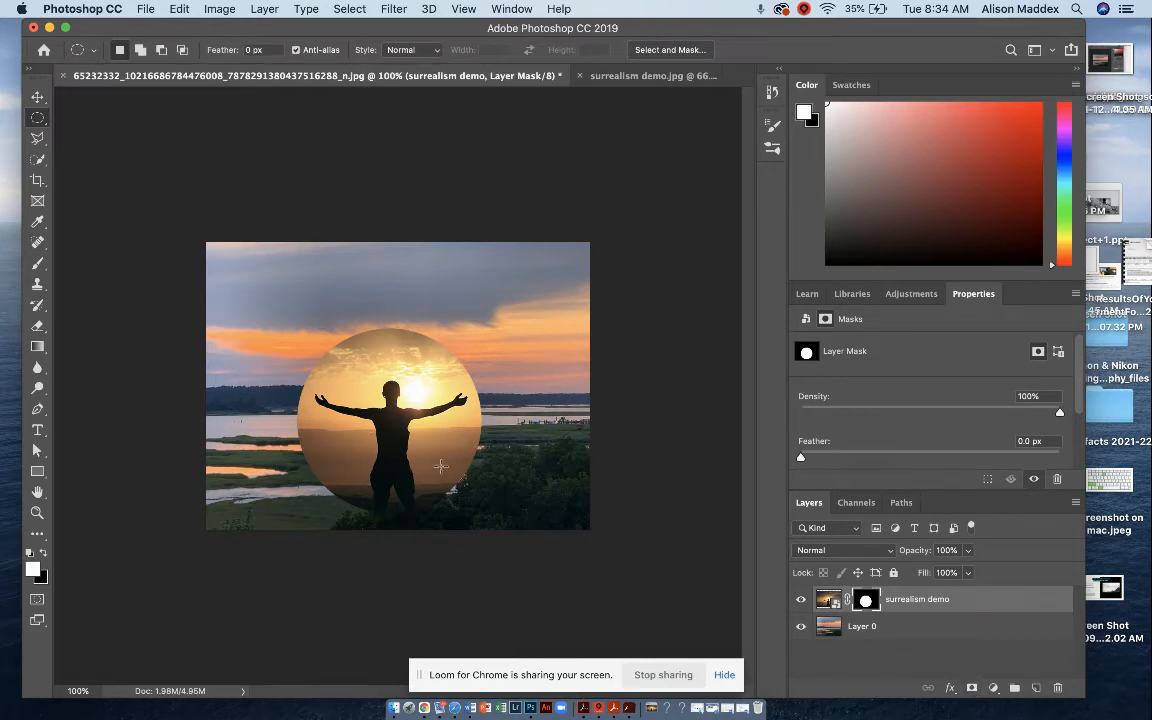
Move the masked circle up and to the right, placing the layer at about X 2.54 in, Y -0.72 in
click(38, 96)
drag(420, 428, 478, 398)
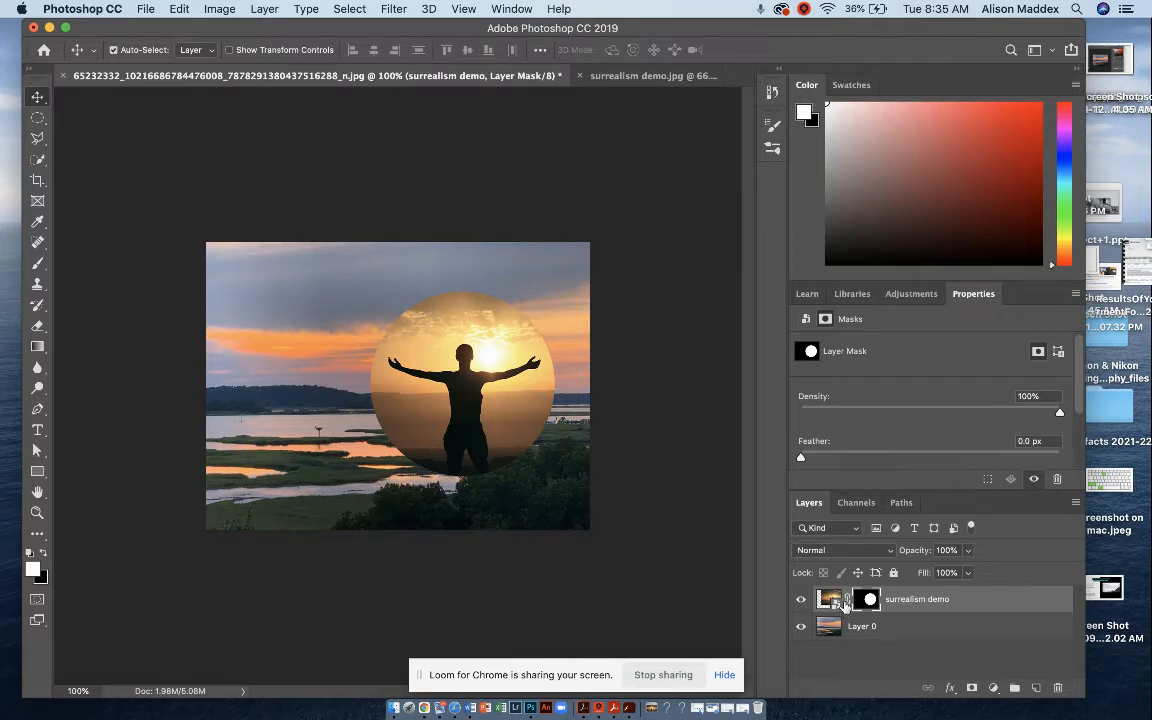
Unlink the surrealism demo layer from its mask and try moving the mask and the image independently of each other
click(840, 602)
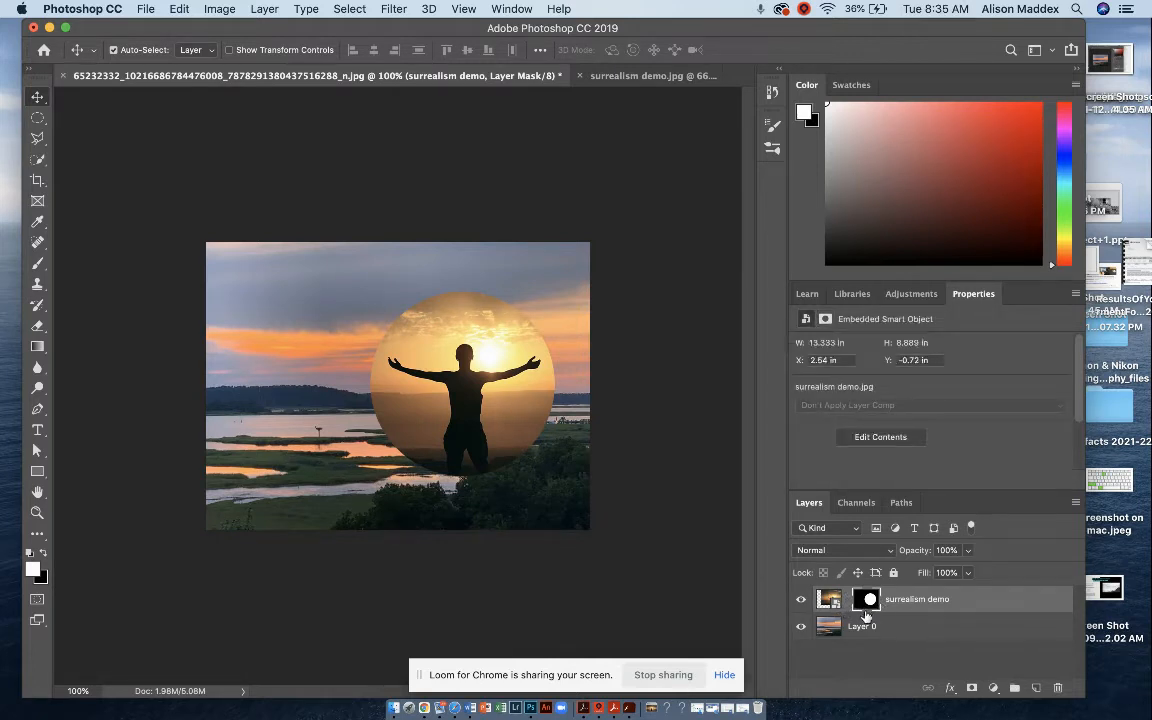
click(866, 601)
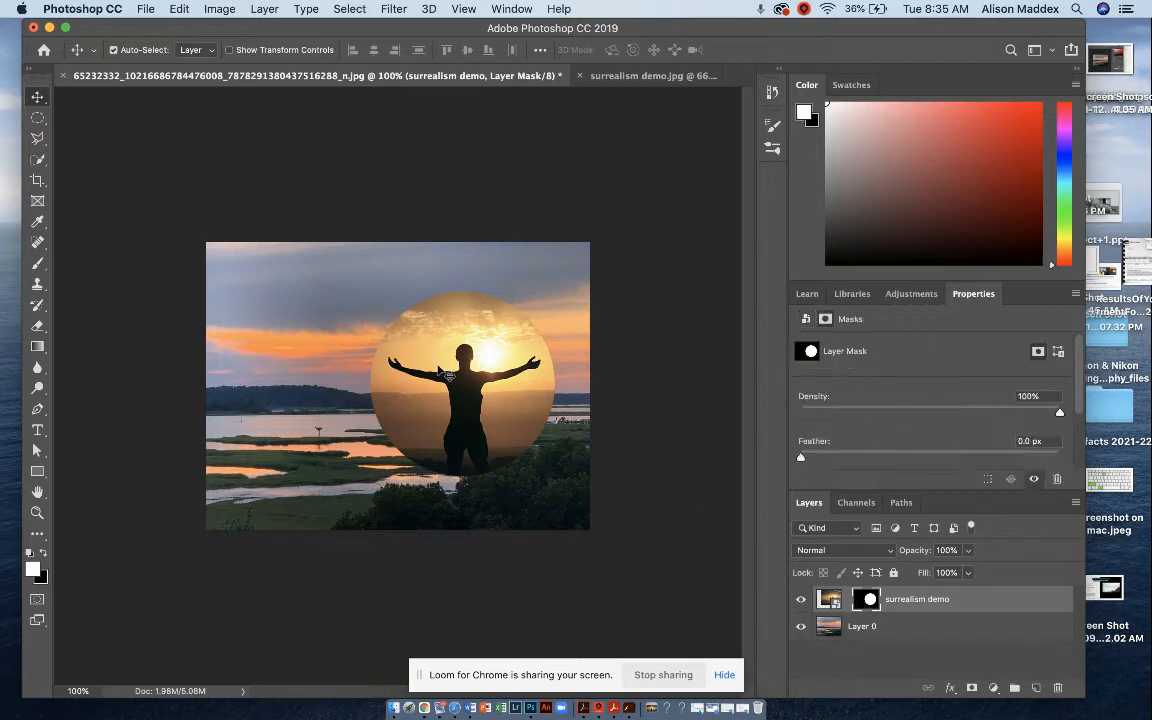
drag(455, 377, 500, 364)
click(828, 601)
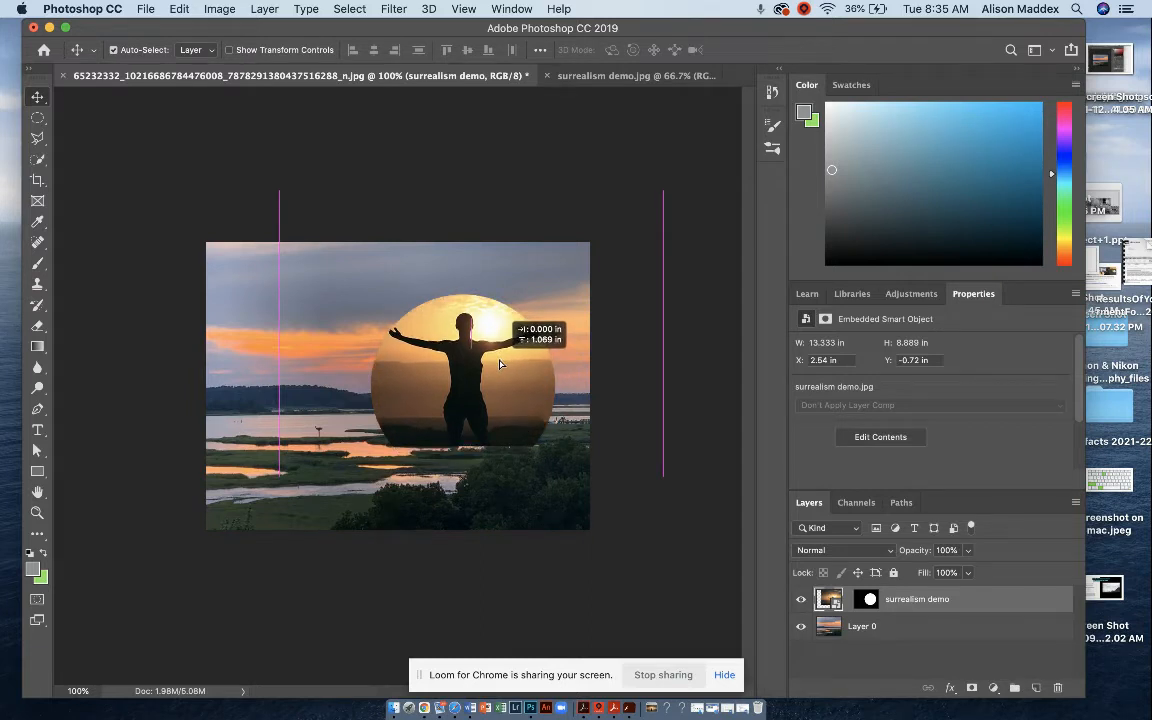
drag(500, 364, 507, 392)
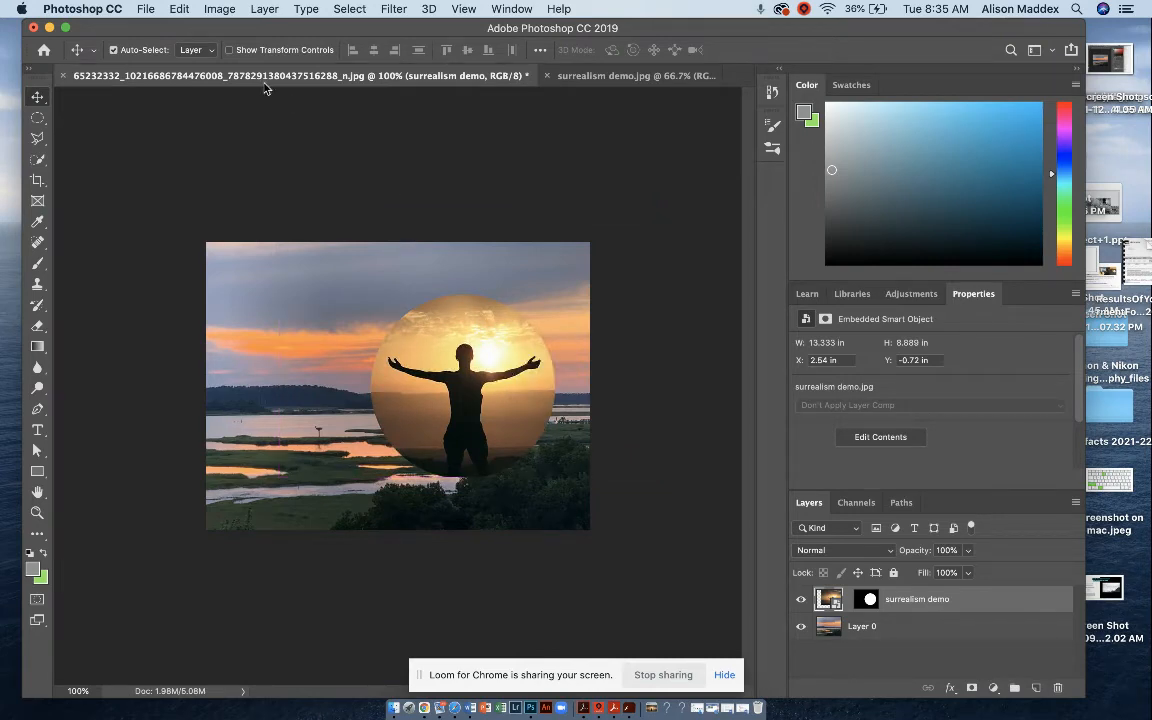
Scale the unlinked surrealism demo image to about 51.93% with Free Transform and recenter the figure inside the circle
click(177, 9)
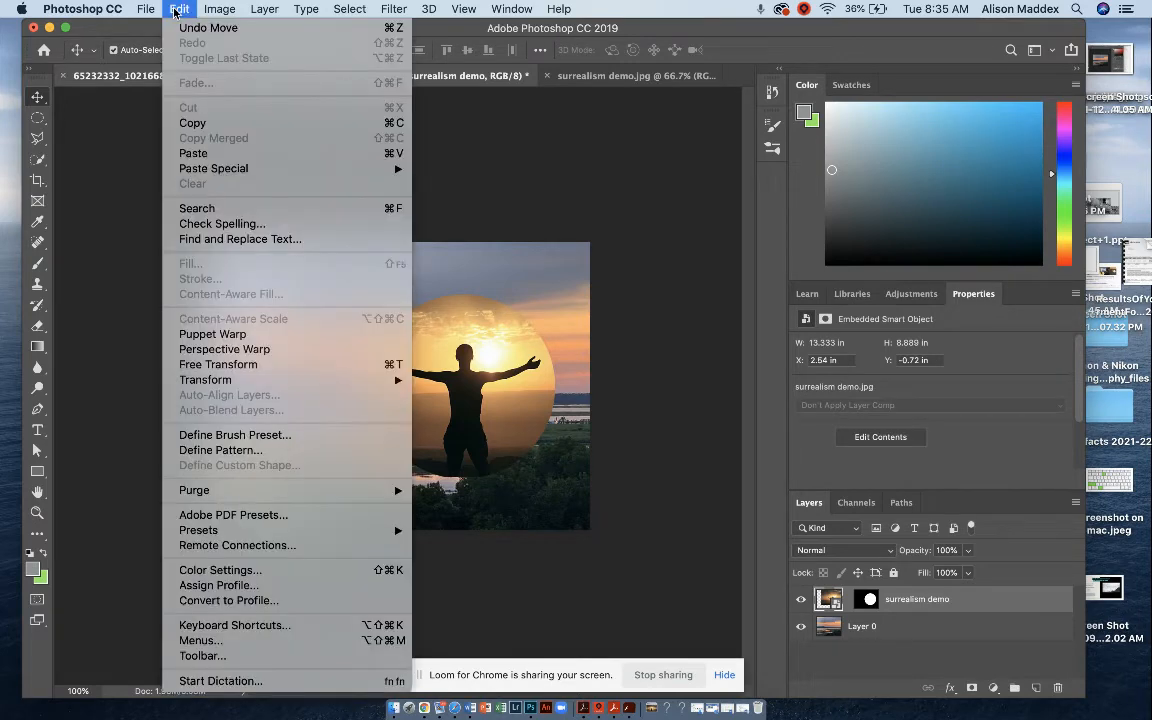
click(205, 371)
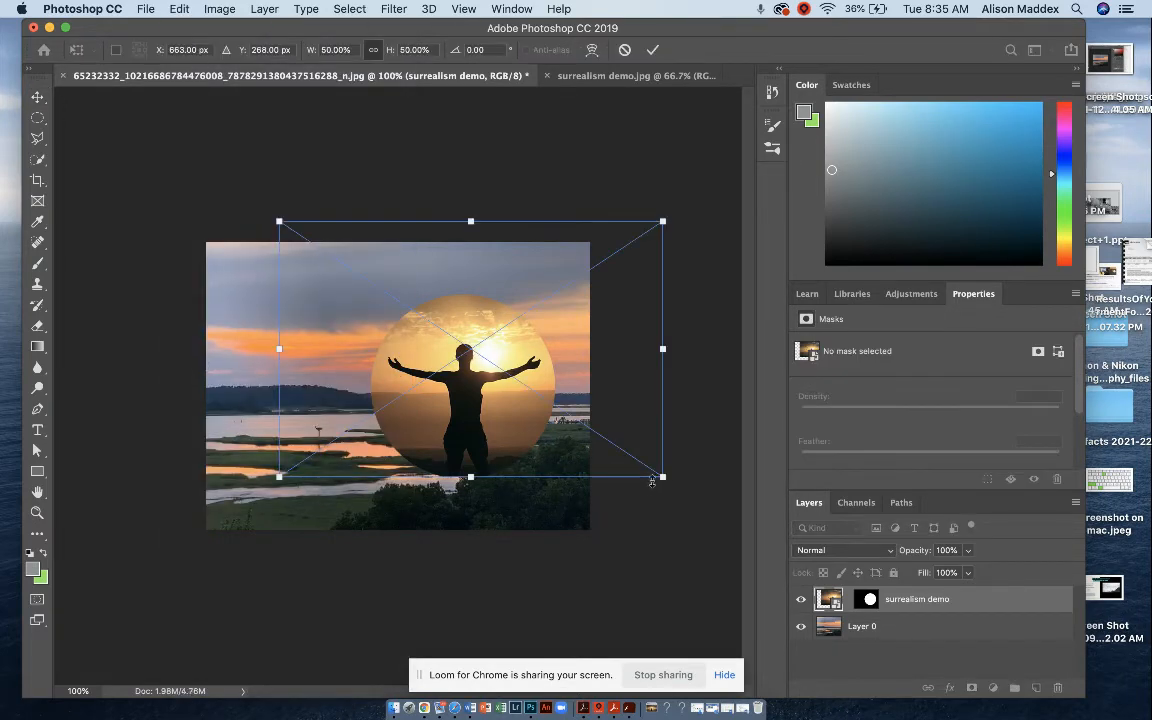
drag(663, 478, 643, 531)
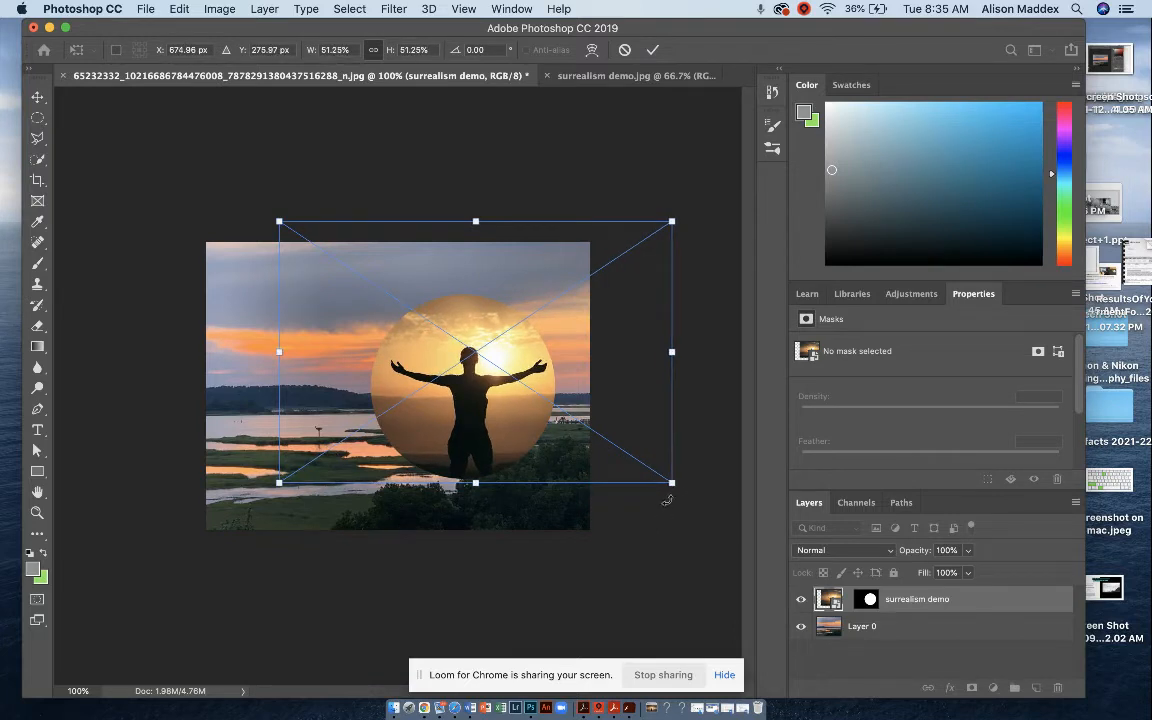
drag(672, 483, 678, 487)
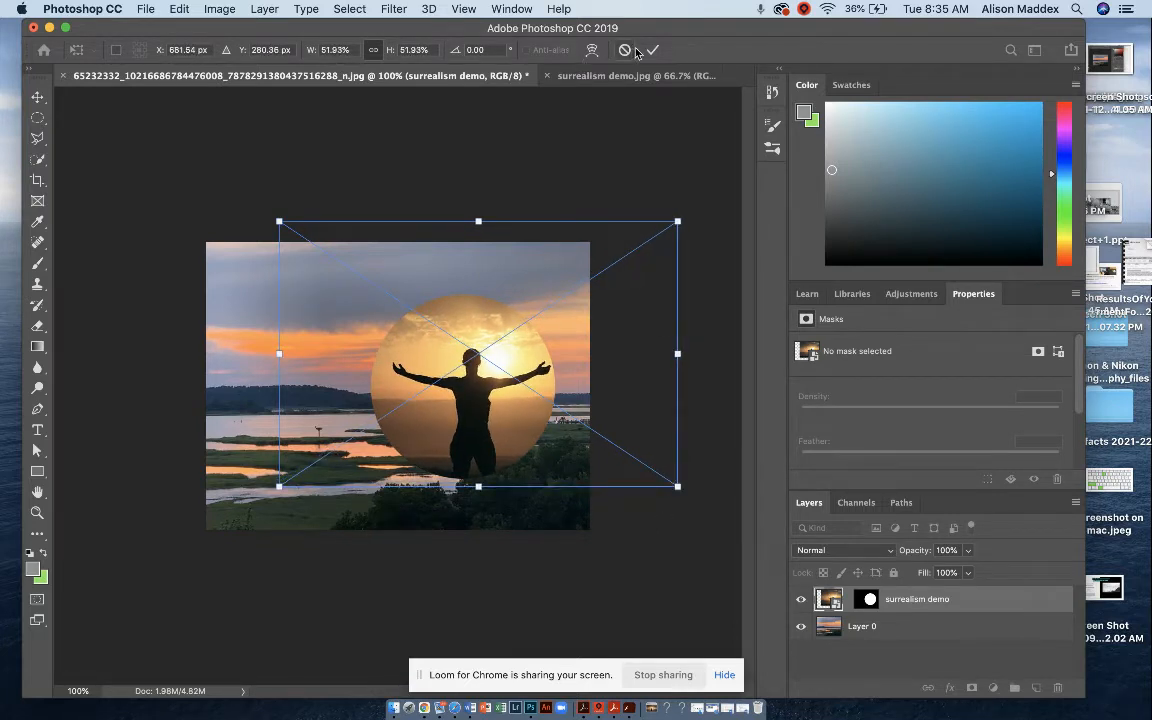
click(652, 50)
drag(503, 362, 497, 361)
drag(497, 358, 491, 358)
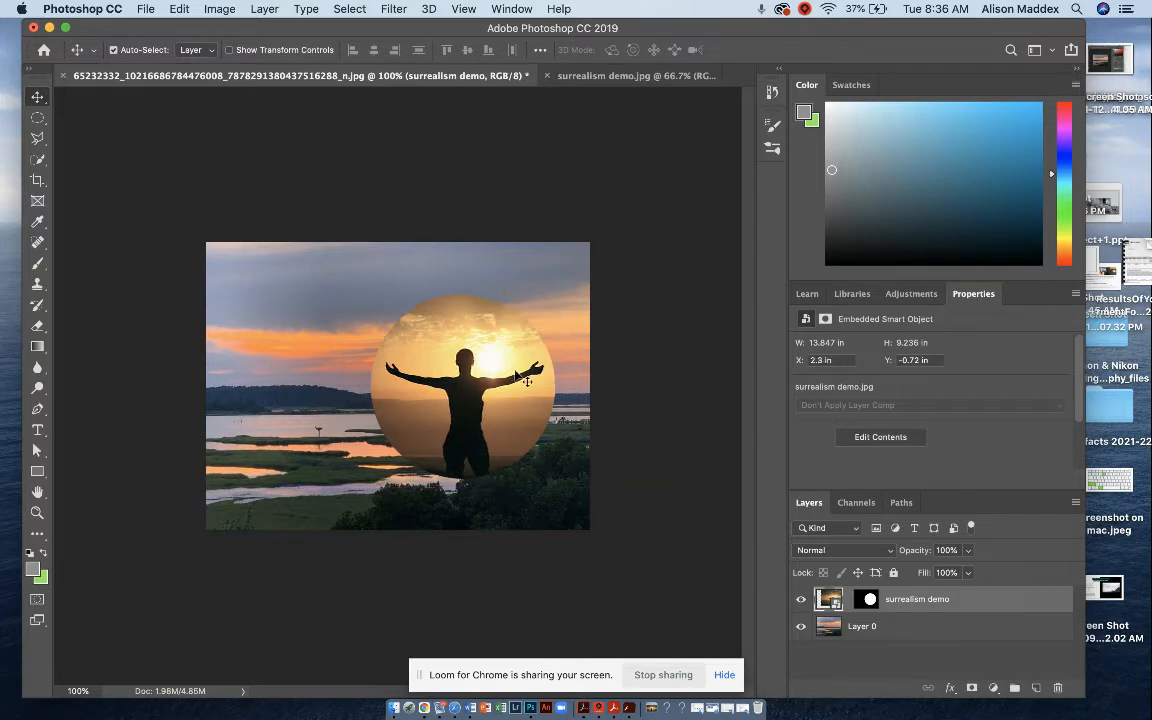
Relink the image and its mask and move them together to about X 2.83 in, Y -0.94 in
click(847, 599)
drag(493, 408, 524, 399)
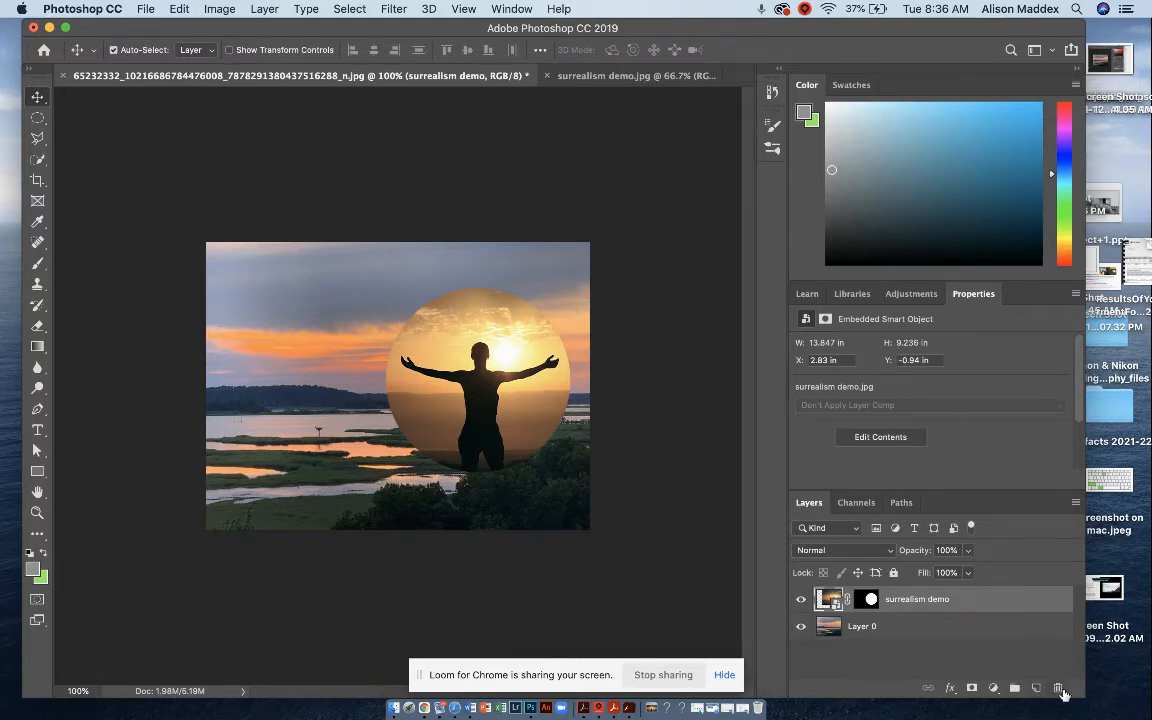
Delete the surrealism demo layer
key(Delete)
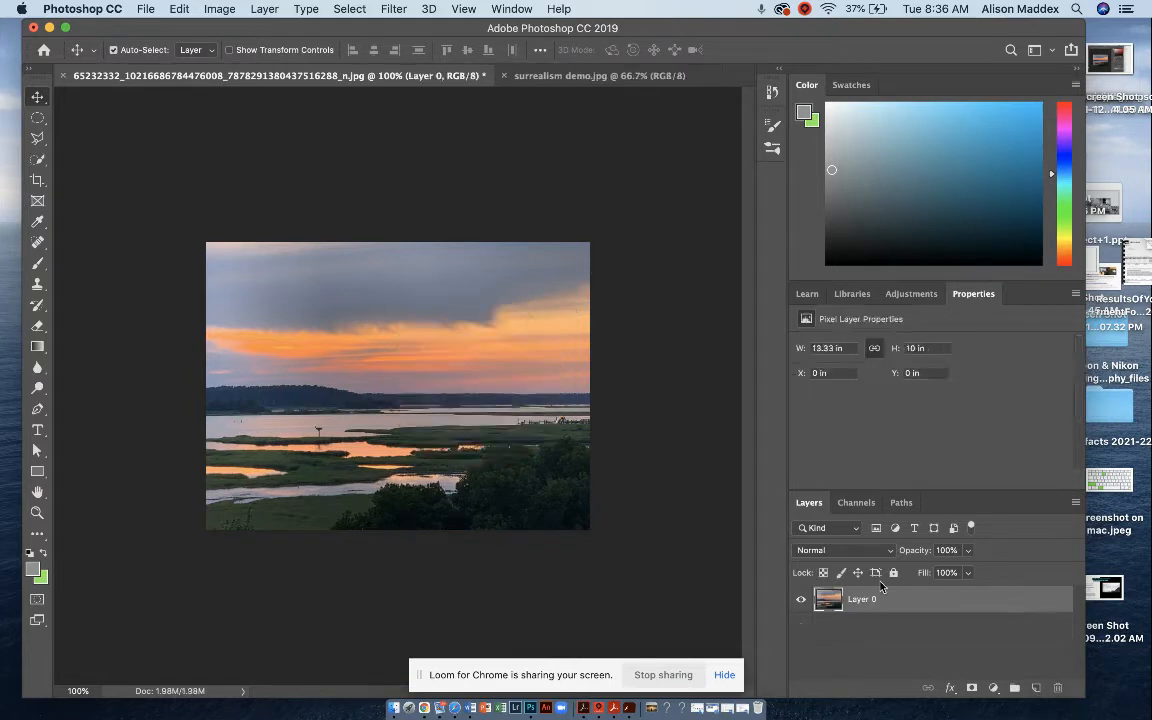
Draw a circular selection about 6.1 in across near the middle of the sunset marsh photo with the Elliptical Marquee tool
click(37, 117)
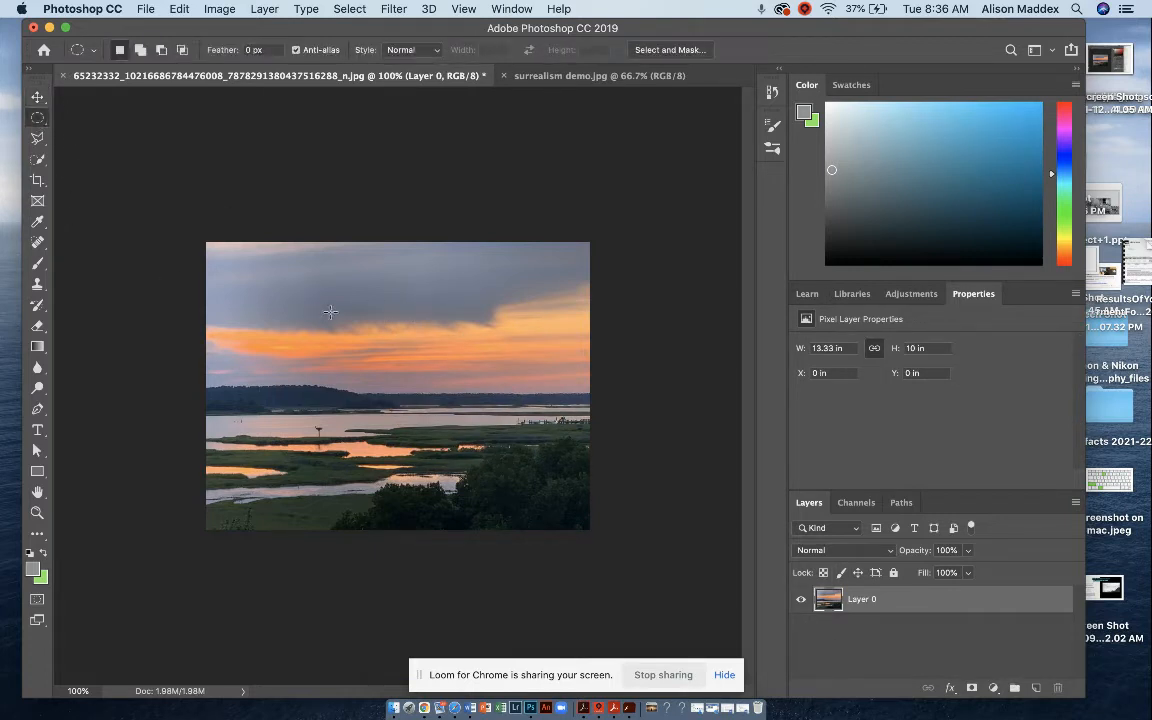
drag(330, 312, 507, 484)
Copy the entire surrealism demo image and use Paste Into to insert it in the circular selection of the sunset photo
click(586, 76)
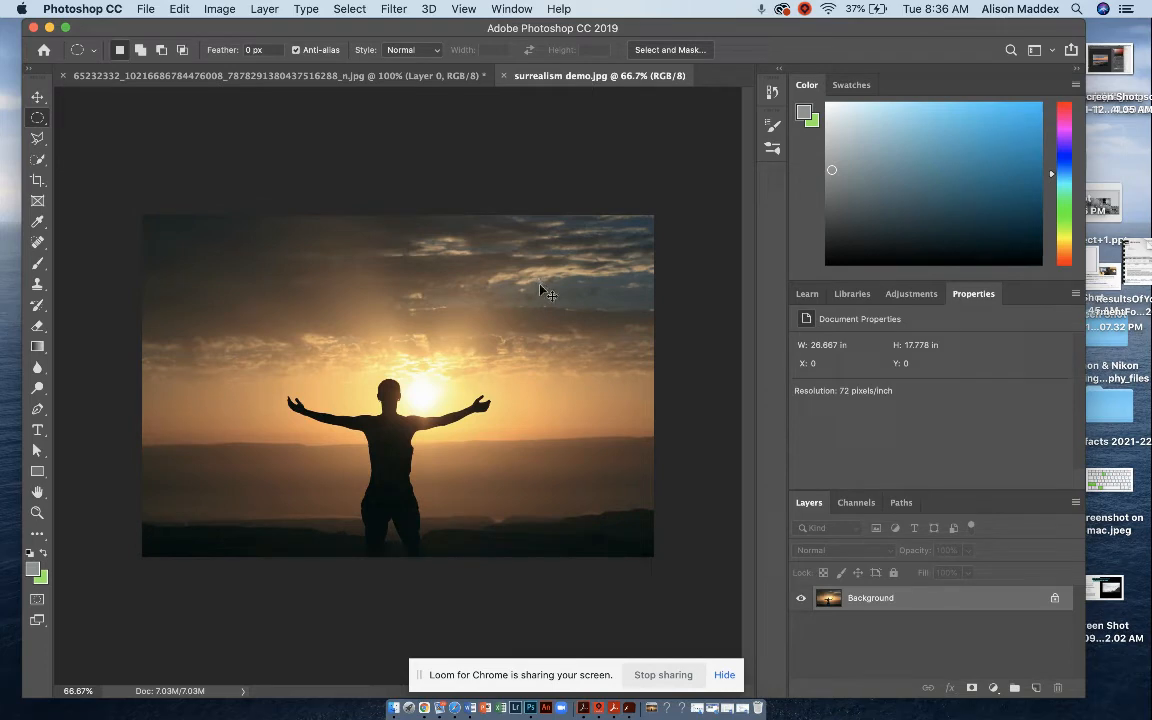
key(super+a)
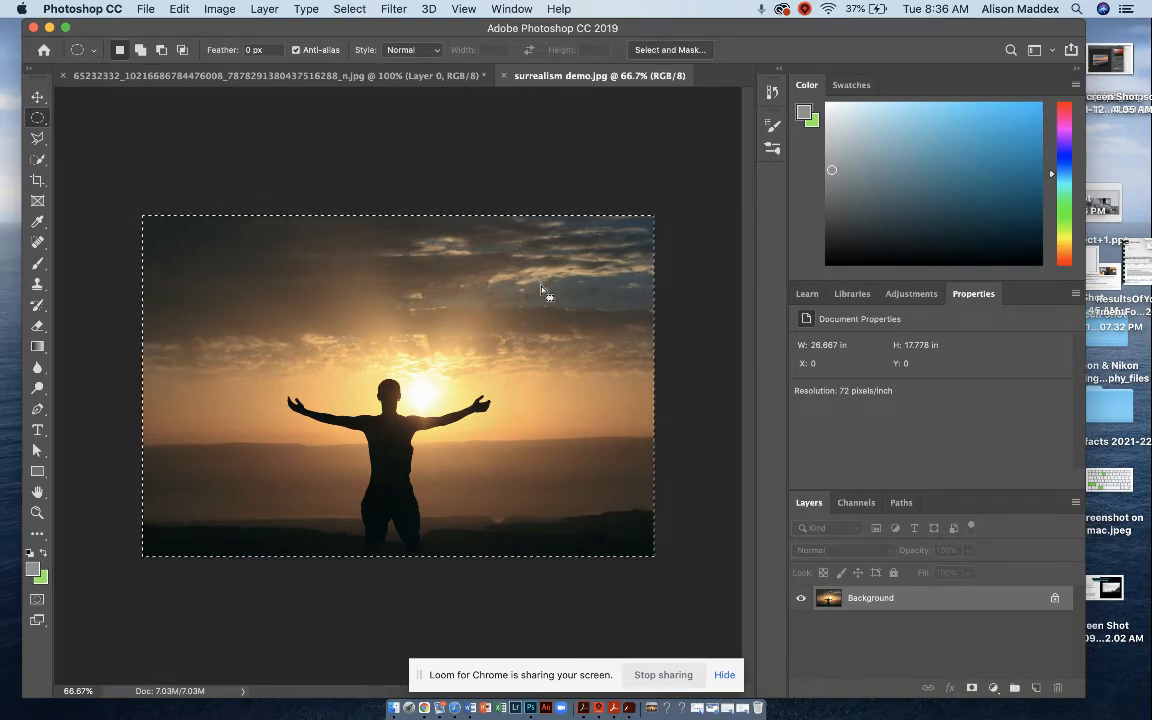
click(313, 77)
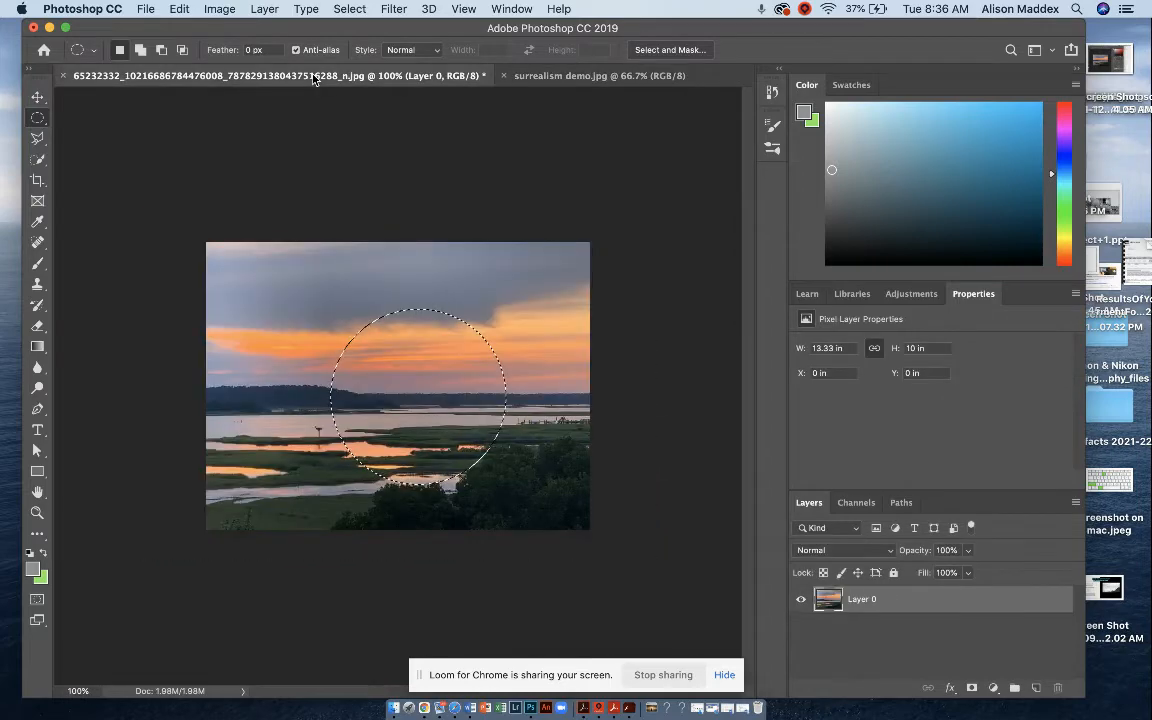
click(182, 12)
mouse_move(211, 172)
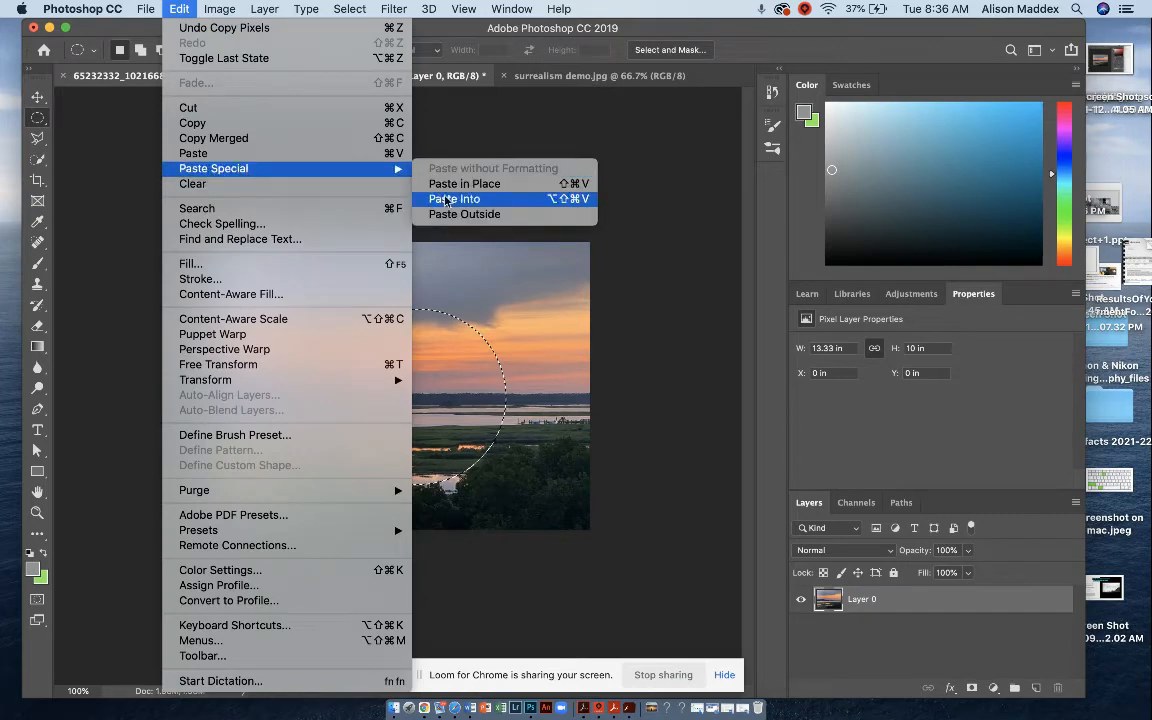
click(455, 199)
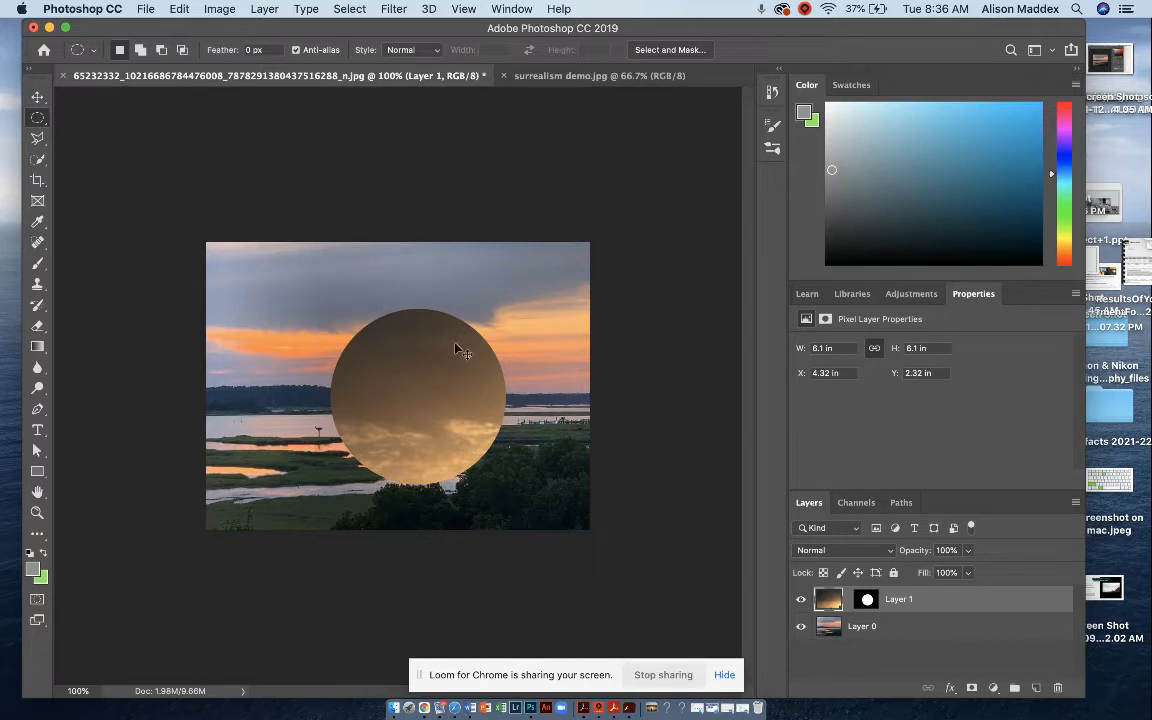
Free Transform the pasted image to about 52% and position it so the silhouetted figure fills the circle
key(super+t)
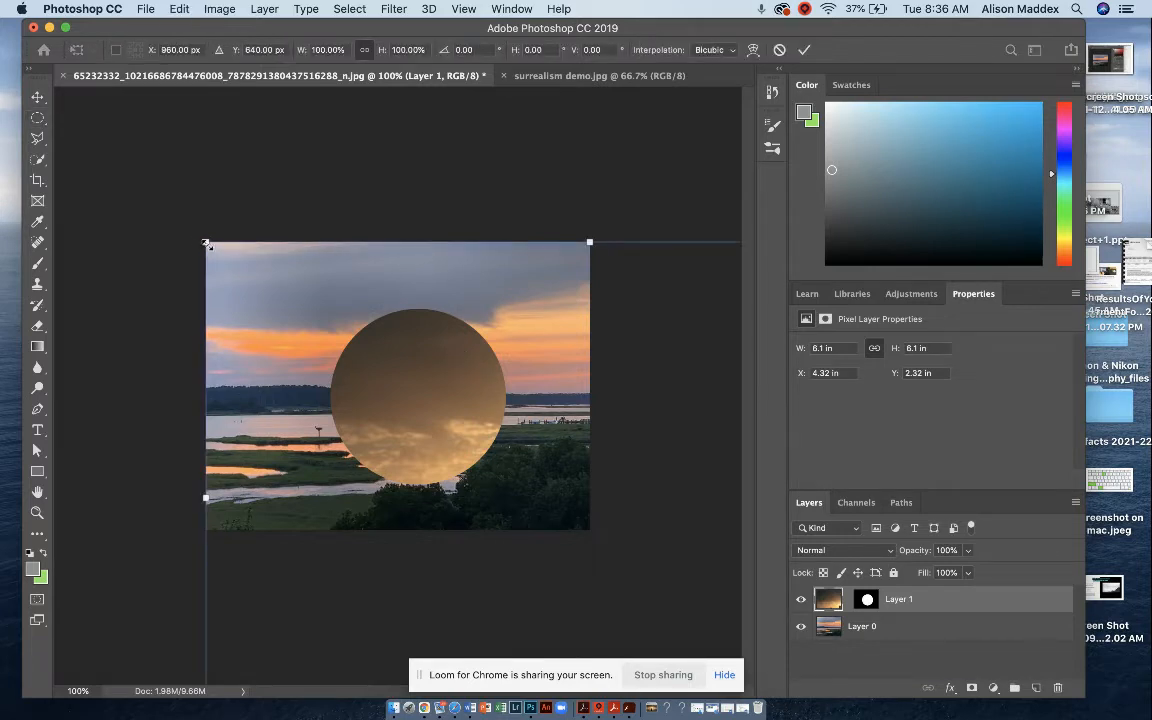
drag(206, 244, 573, 487)
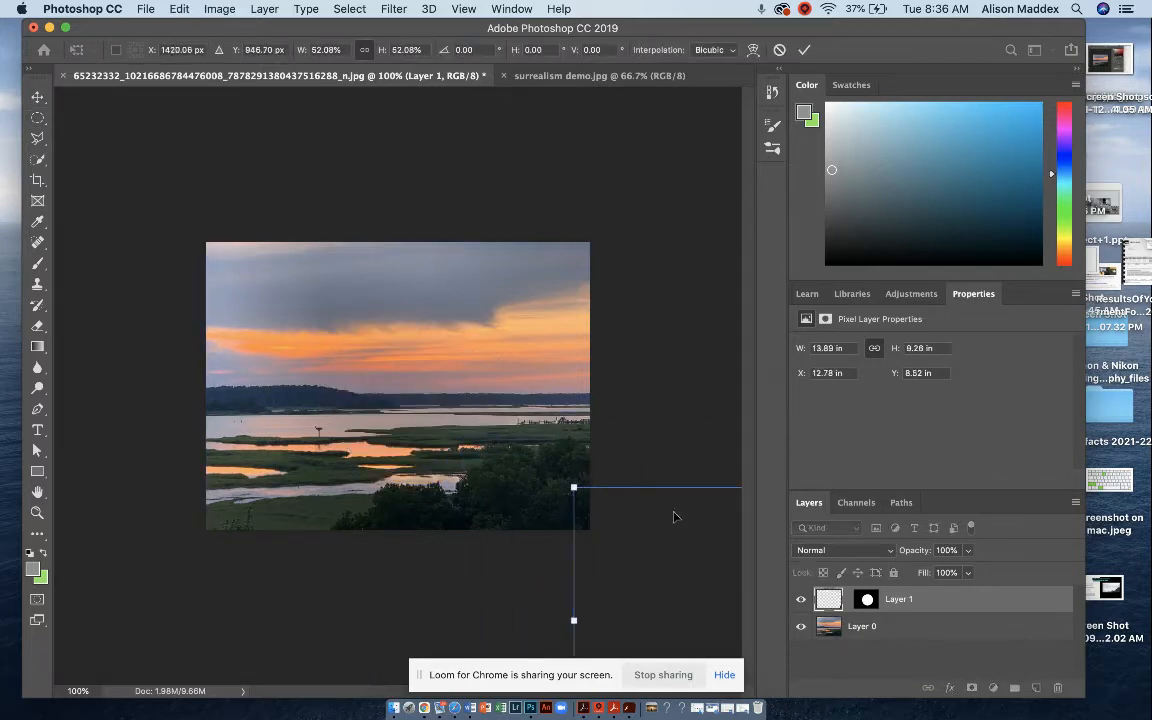
drag(674, 516, 327, 257)
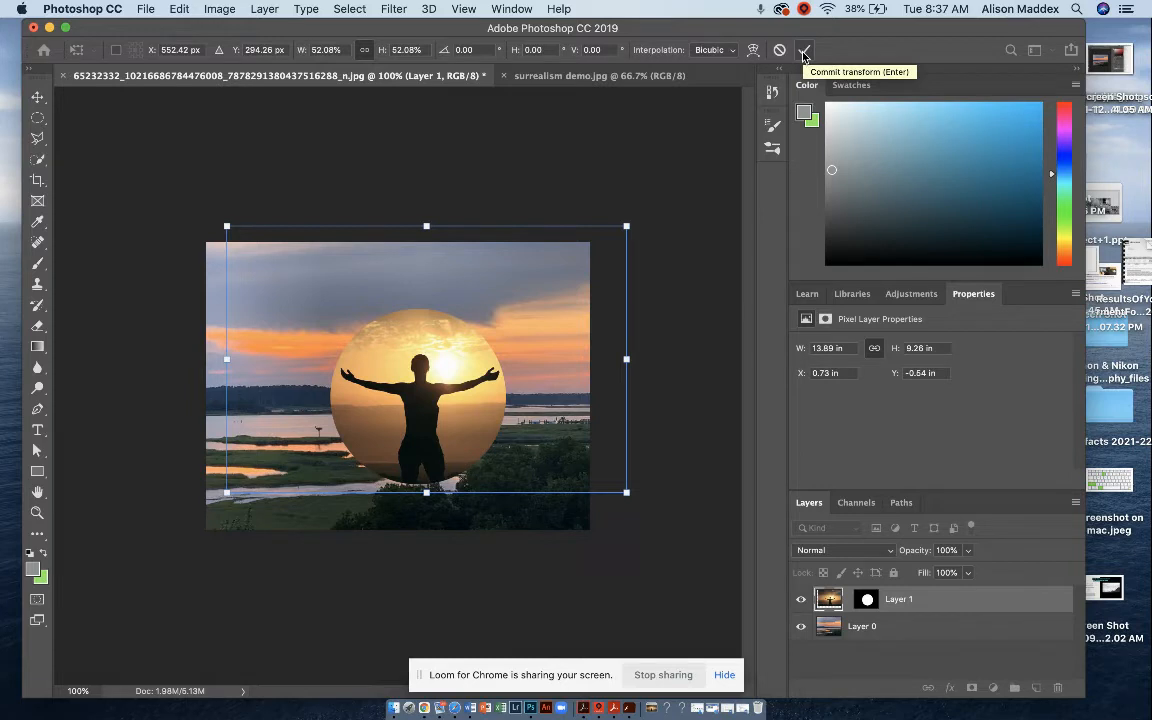
click(803, 51)
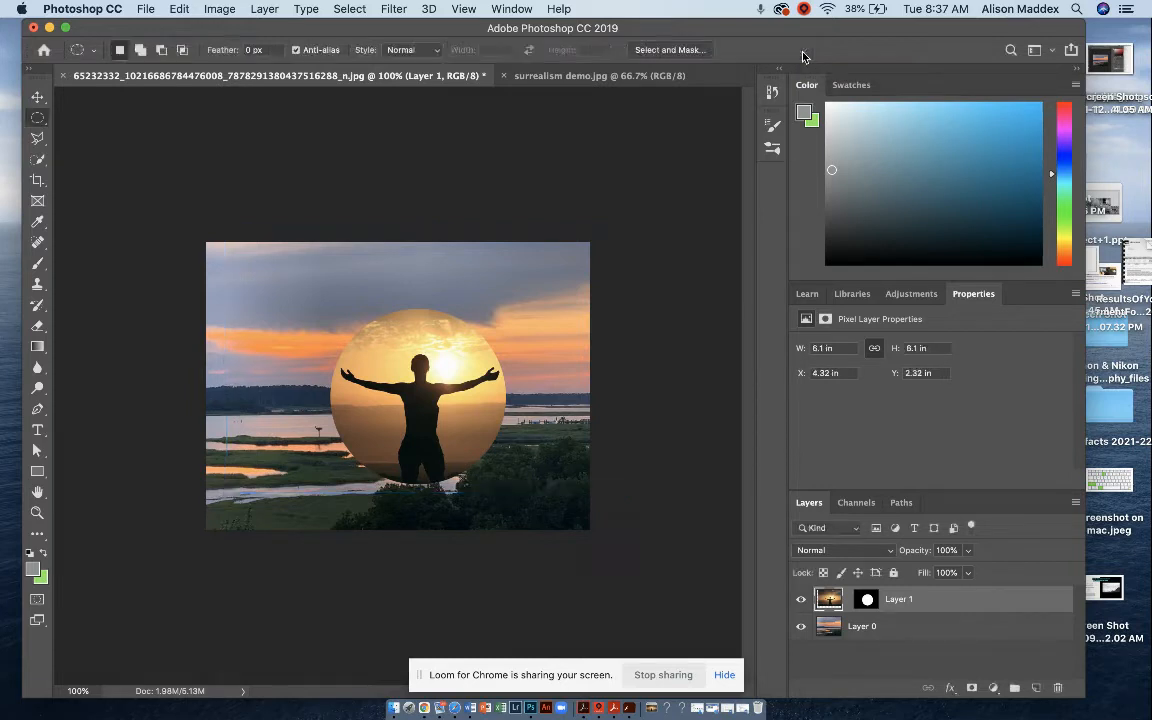
Link the pasted image with its circular mask and move them together to about X 6.33 in, Y 1.96 in
click(847, 598)
click(37, 97)
drag(428, 396, 487, 386)
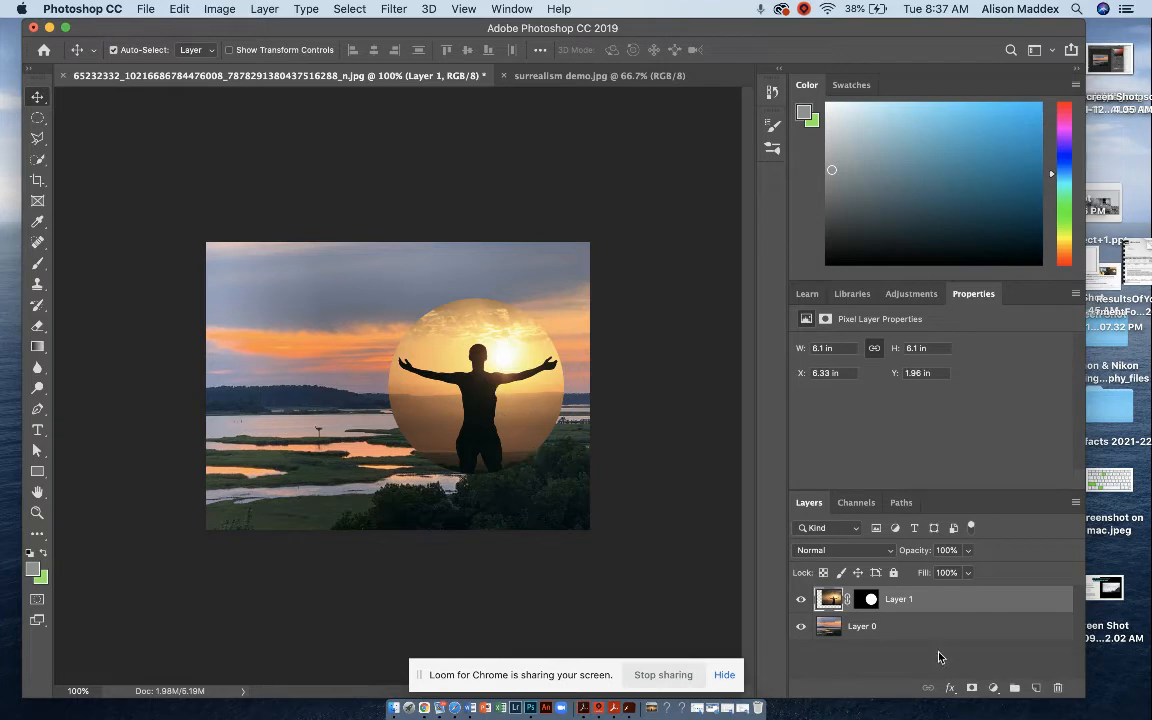
Delete the layer holding the circular figure image
click(1058, 688)
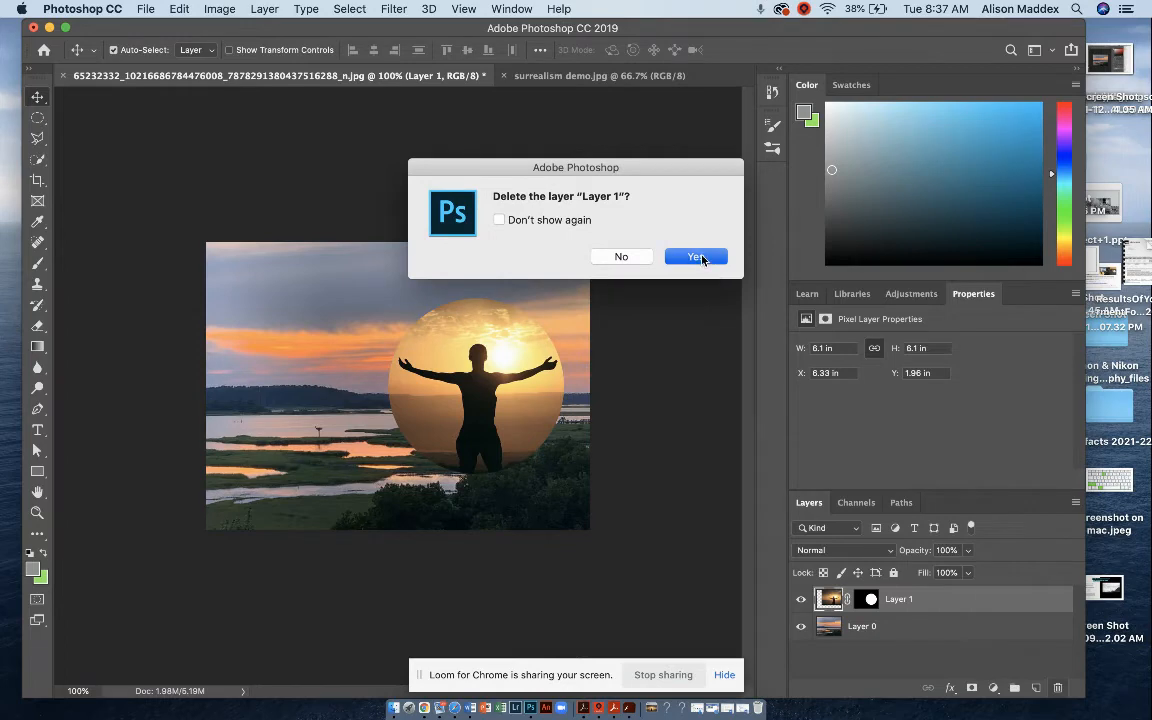
click(697, 257)
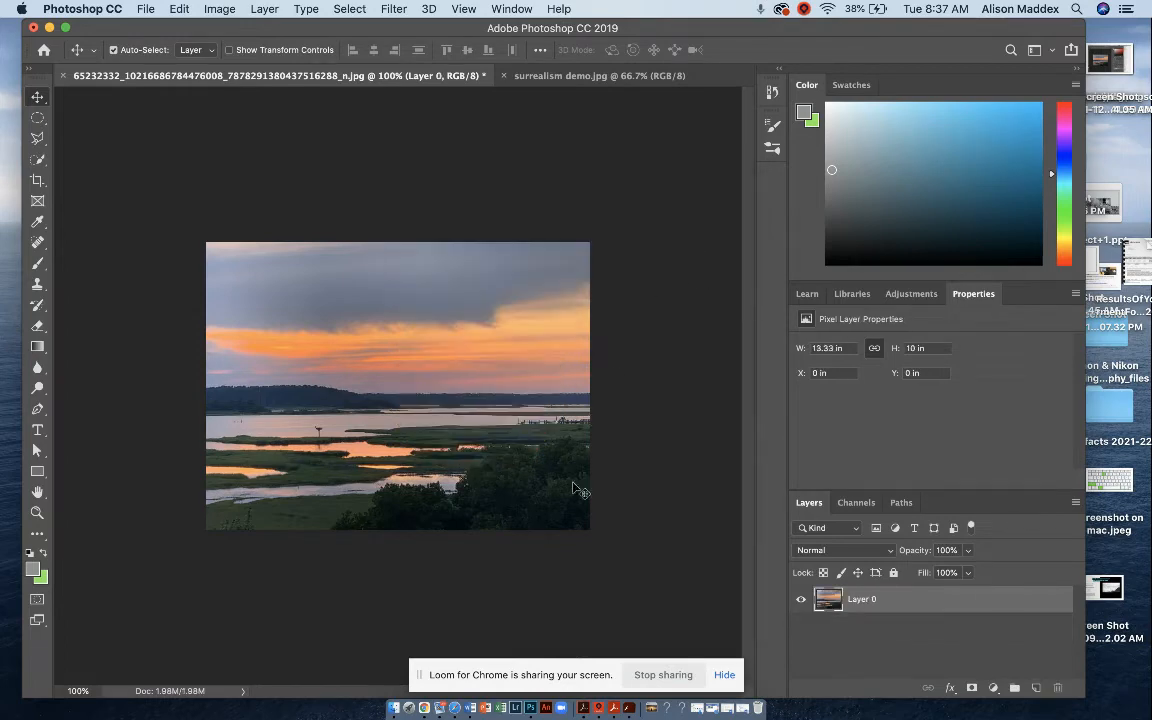
Add an empty layer and paint a grey shape about 9.31 x 3.58 in over the dark bushes with the 125 px Brush
click(1036, 688)
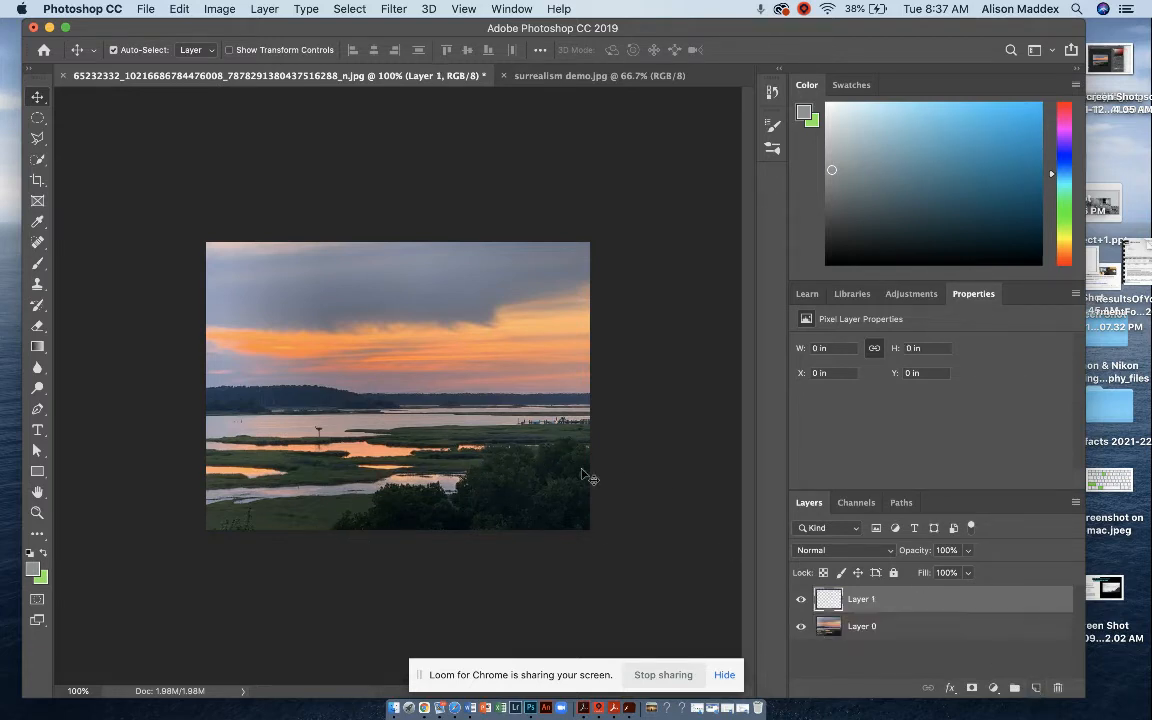
click(38, 266)
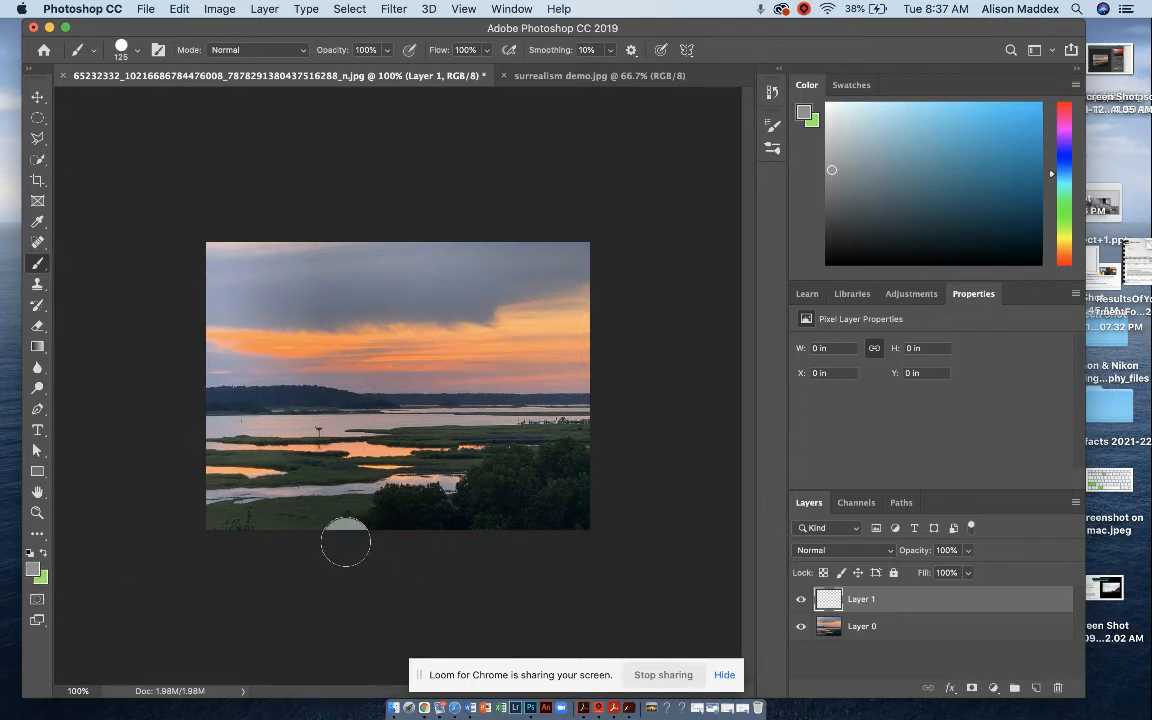
mouse_move(357, 530)
mouse_down()
mouse_move(427, 501)
mouse_move(405, 527)
mouse_move(435, 524)
mouse_move(469, 511)
mouse_move(498, 463)
mouse_move(559, 454)
mouse_move(571, 457)
mouse_move(587, 542)
mouse_move(564, 497)
mouse_move(490, 514)
mouse_move(571, 499)
mouse_move(505, 521)
mouse_move(581, 528)
mouse_move(474, 520)
mouse_move(497, 510)
mouse_move(489, 505)
mouse_move(447, 509)
mouse_move(607, 522)
mouse_up()
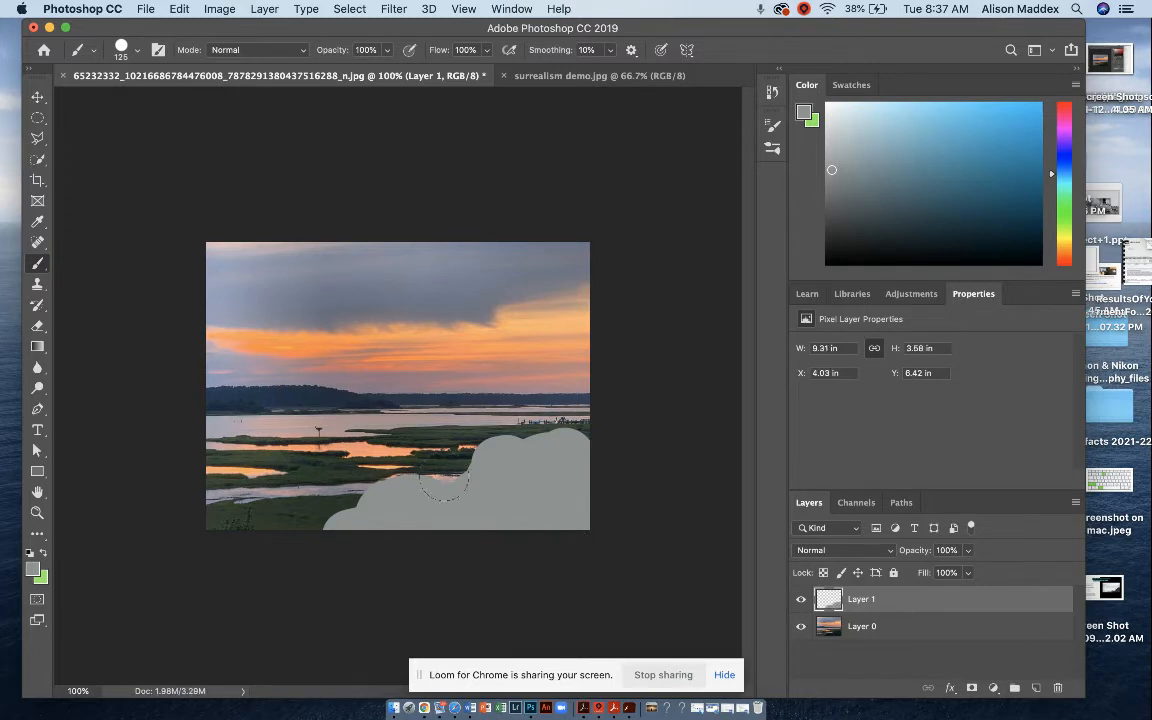
Place the surrealism demo image as an embedded object and position it at about X 2.31 in, Y 2.29 in
click(146, 10)
click(146, 10)
click(147, 10)
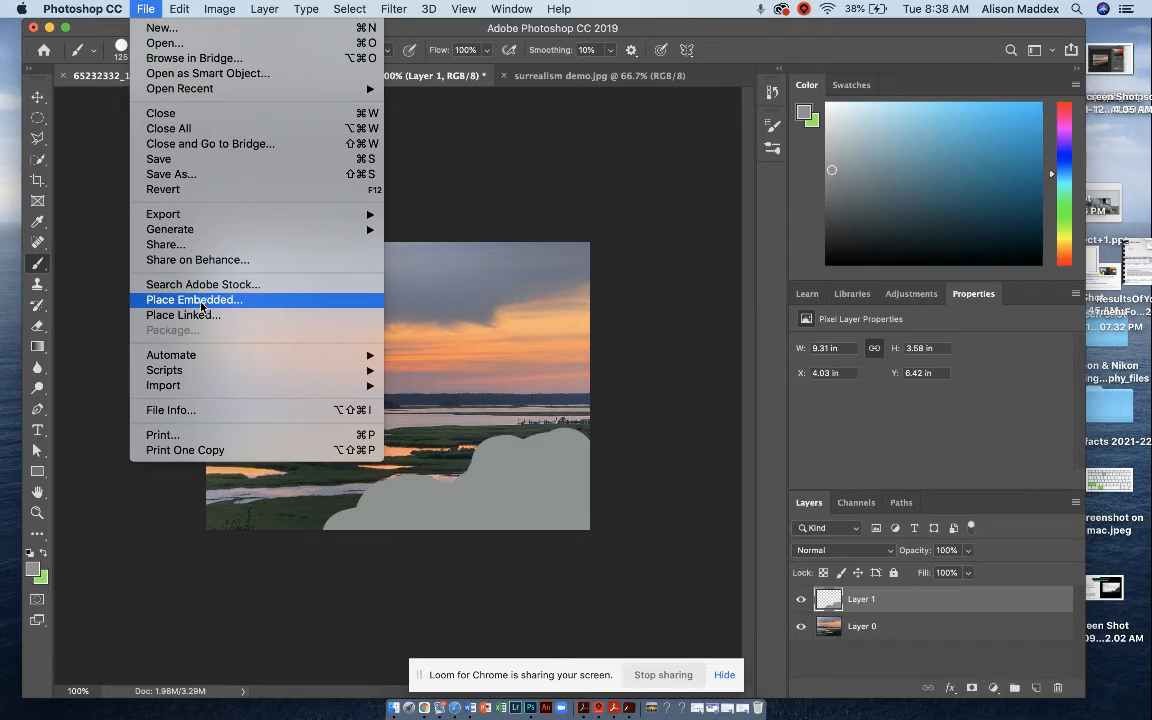
click(201, 300)
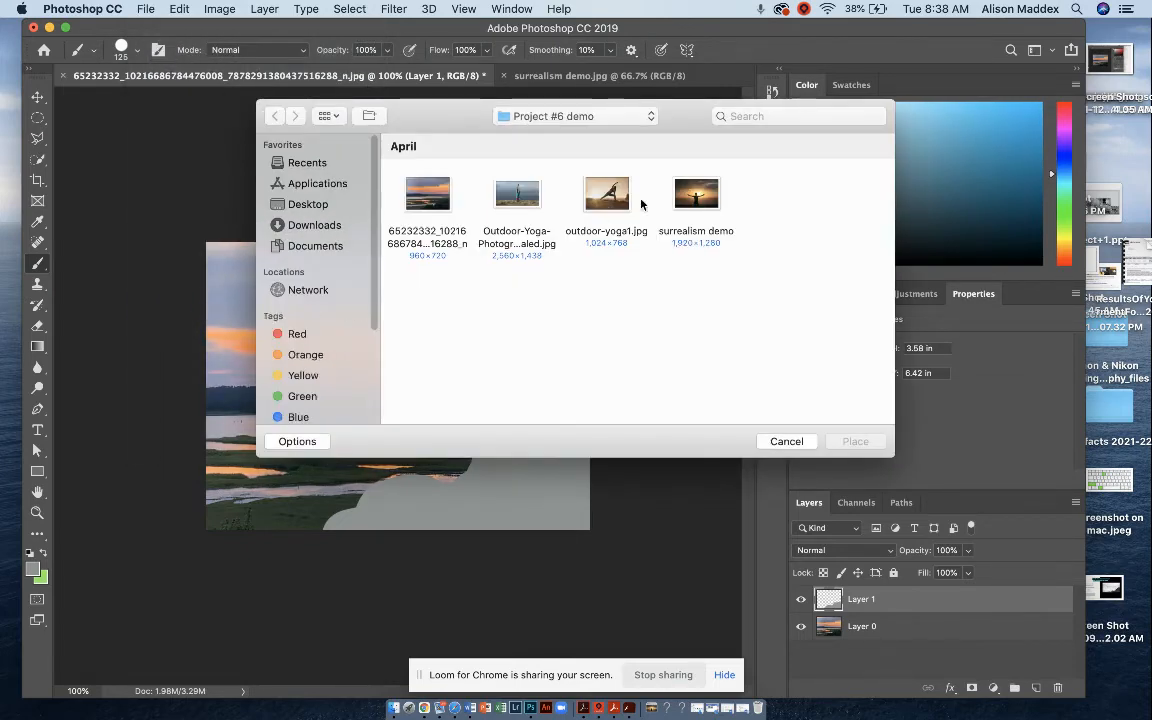
click(688, 199)
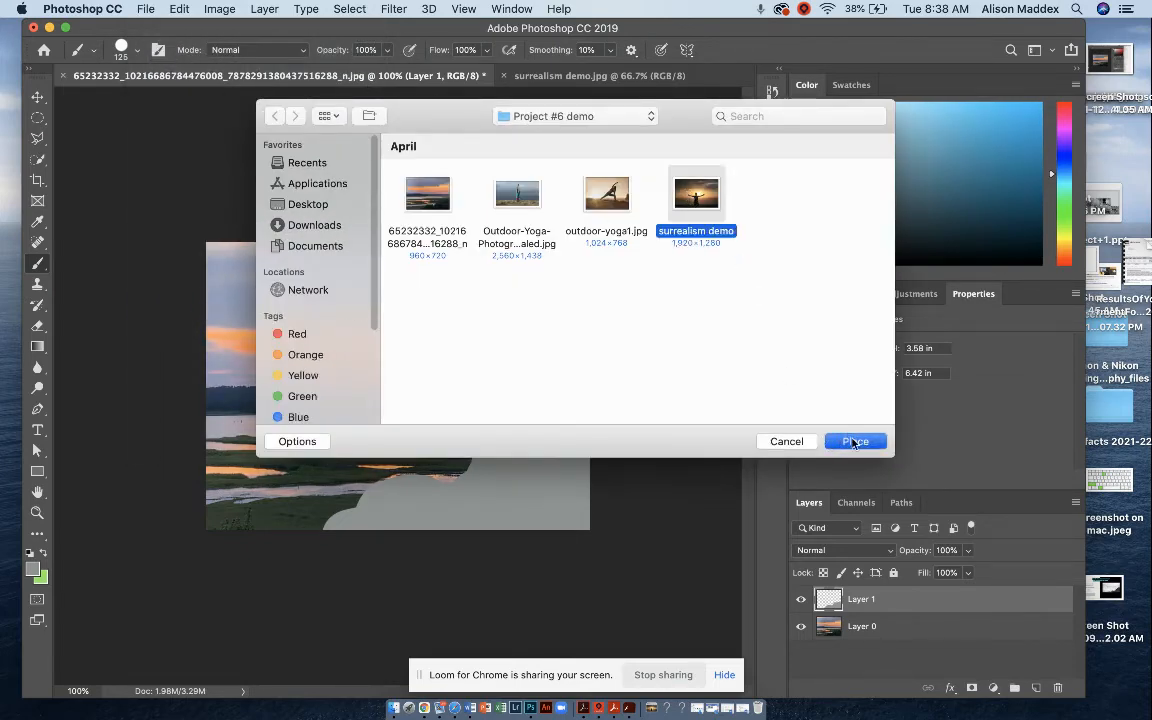
click(853, 442)
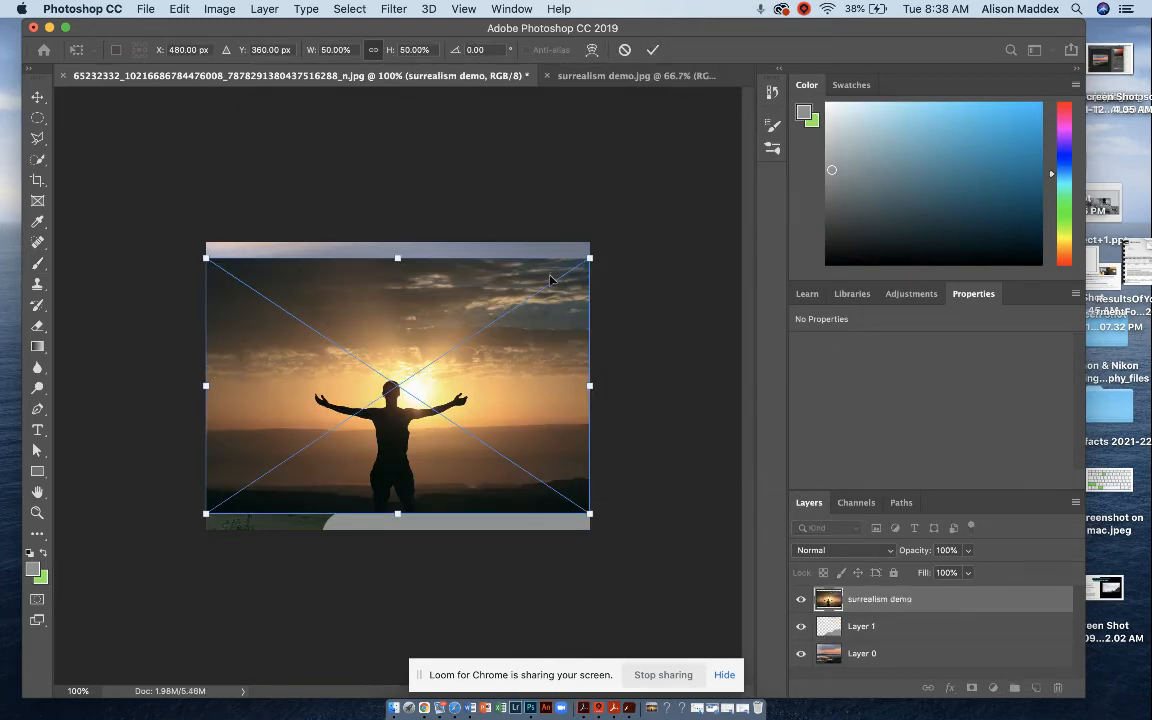
drag(522, 280, 588, 331)
click(651, 48)
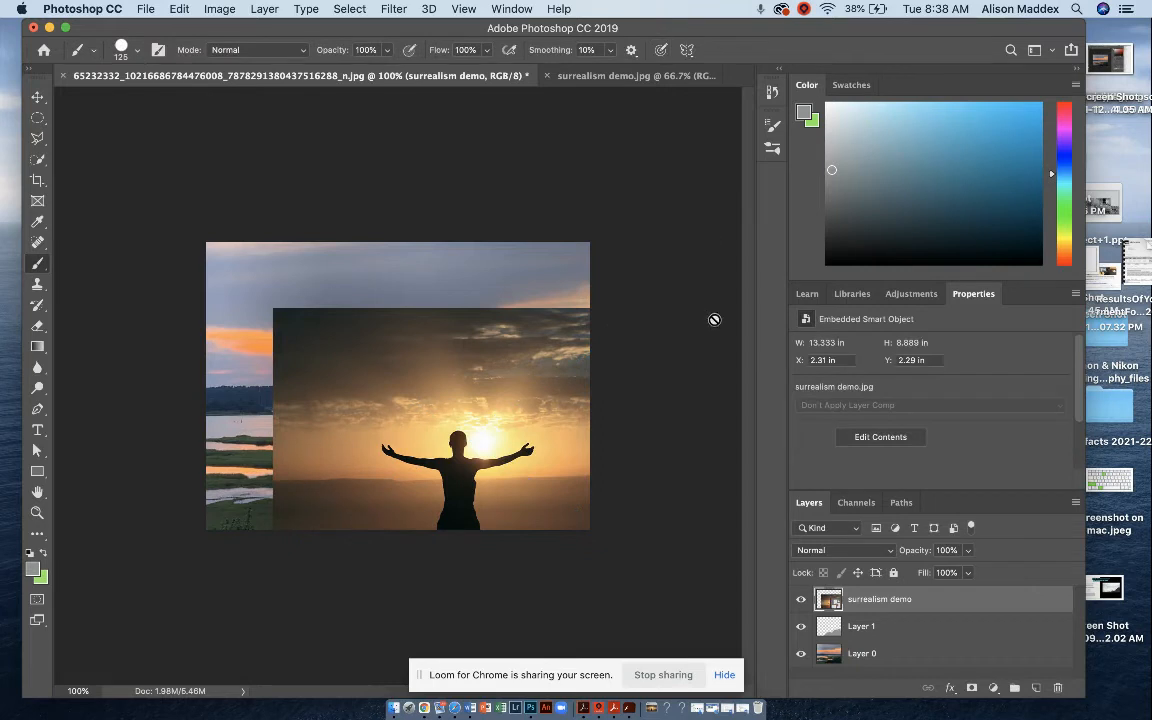
Load the painted pixels of Layer 1 as a selection, hiding the surrealism demo layer meanwhile and showing it again
click(947, 630)
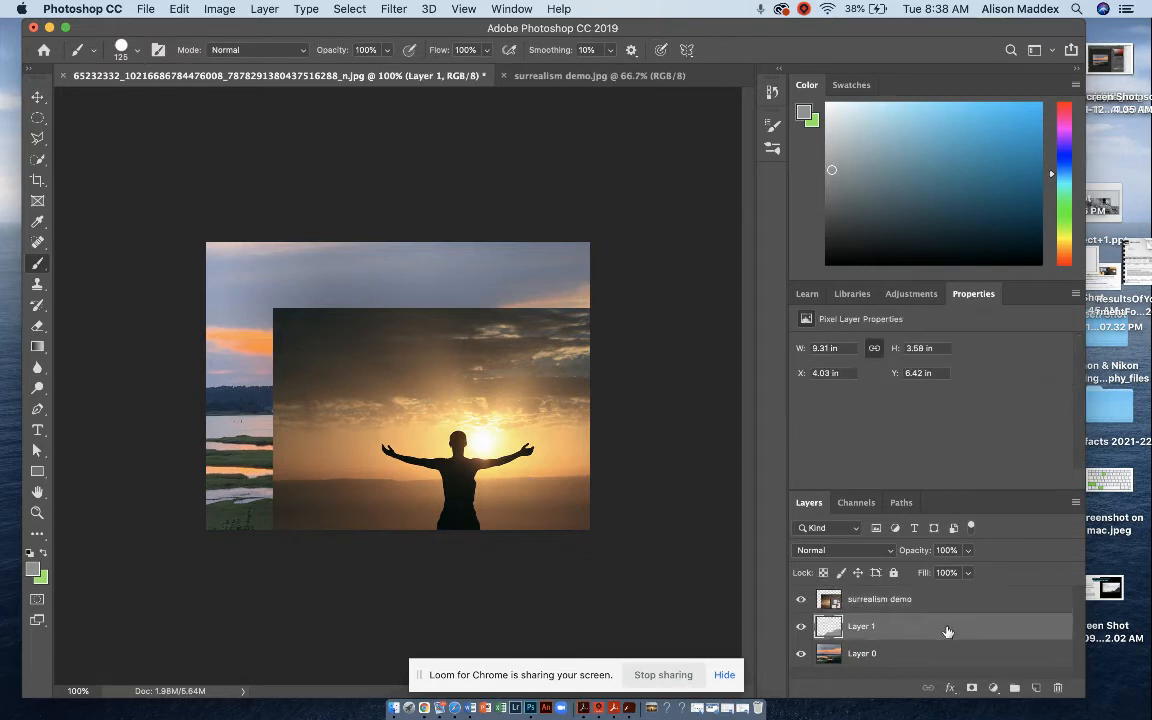
click(800, 599)
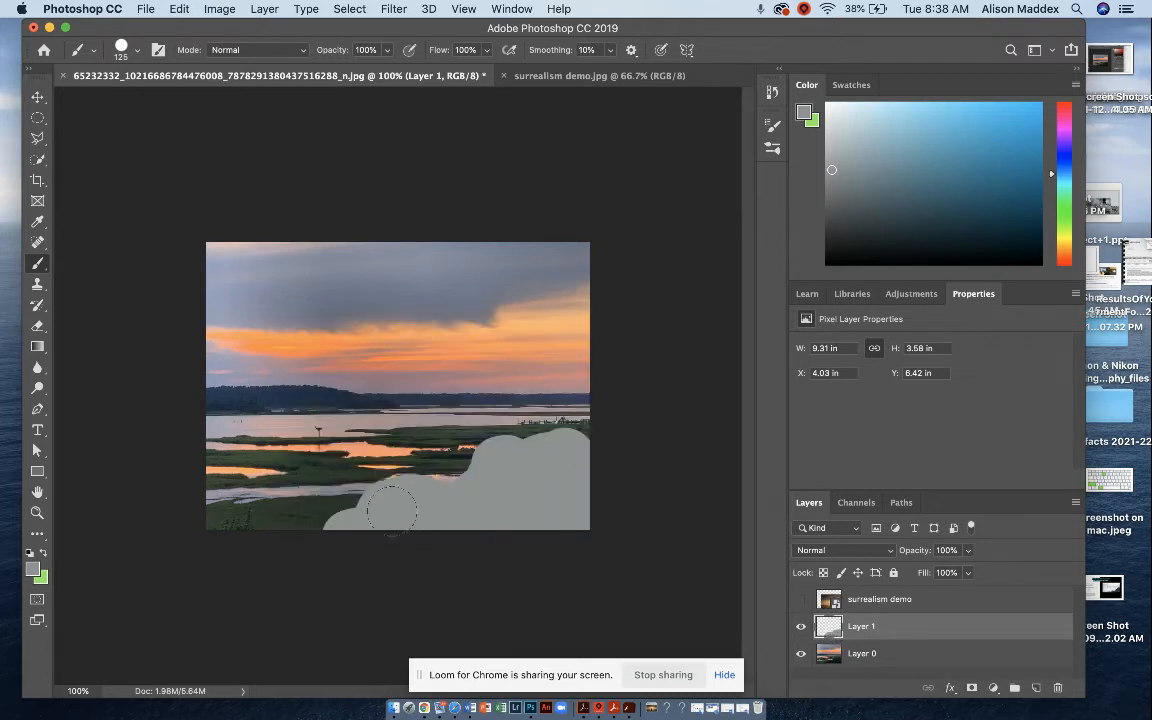
right_click(830, 632)
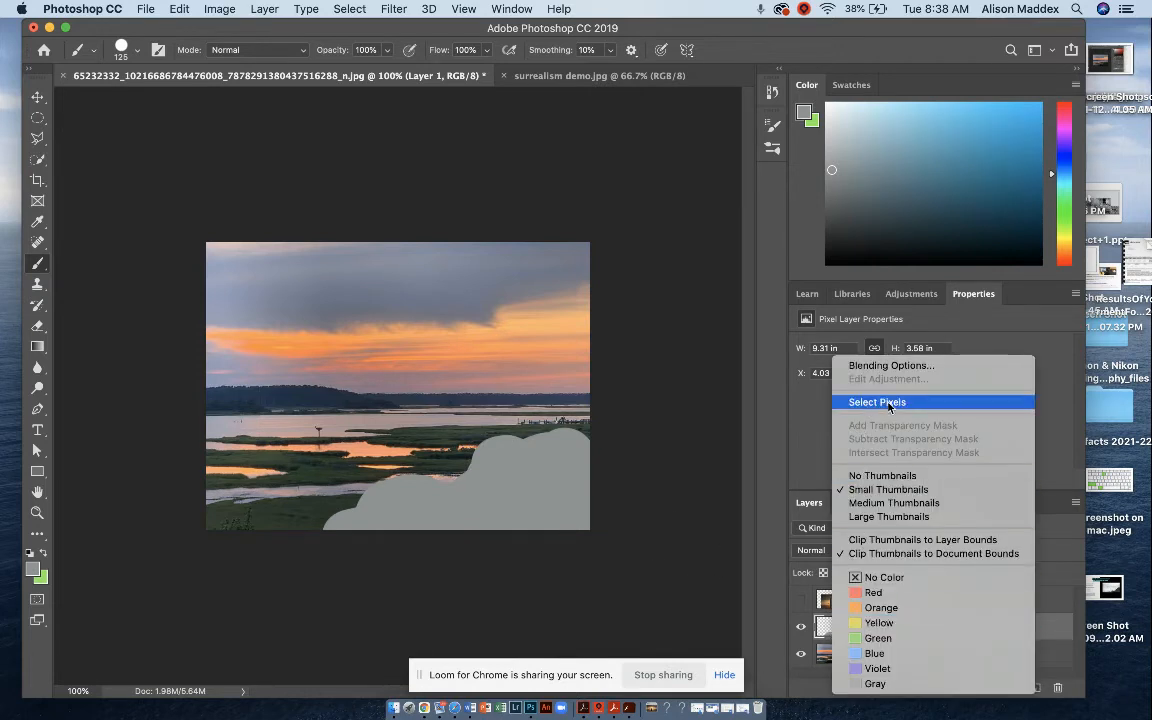
click(825, 629)
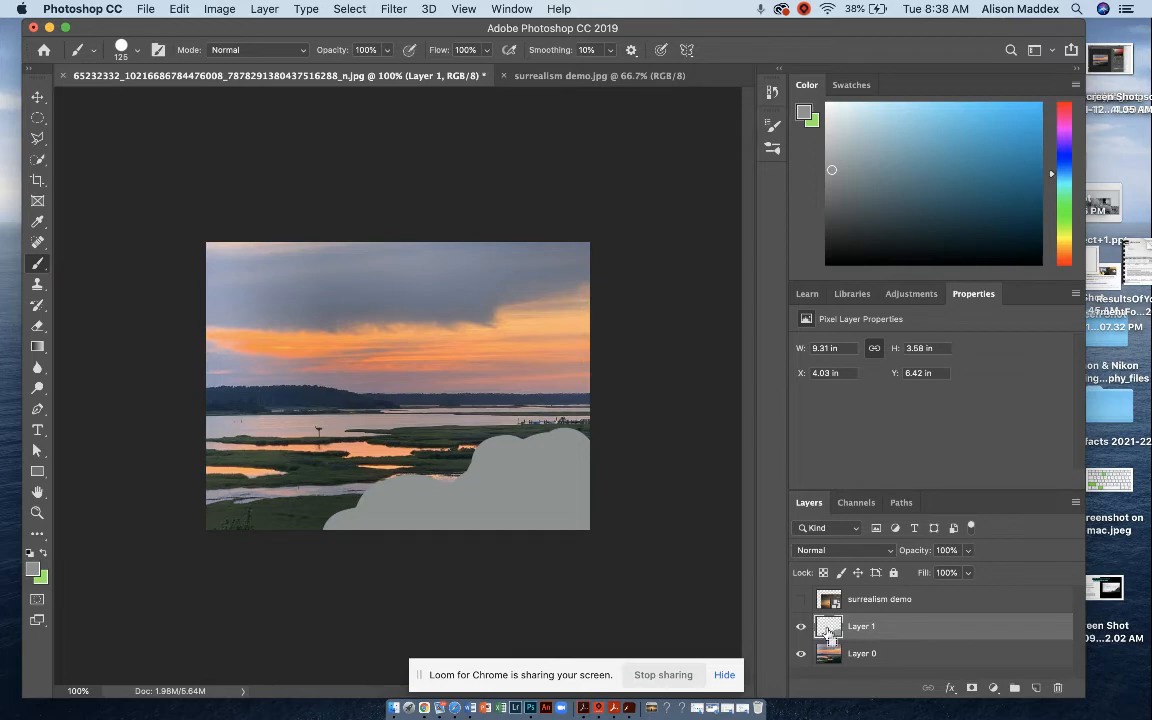
super+click(828, 628)
click(800, 601)
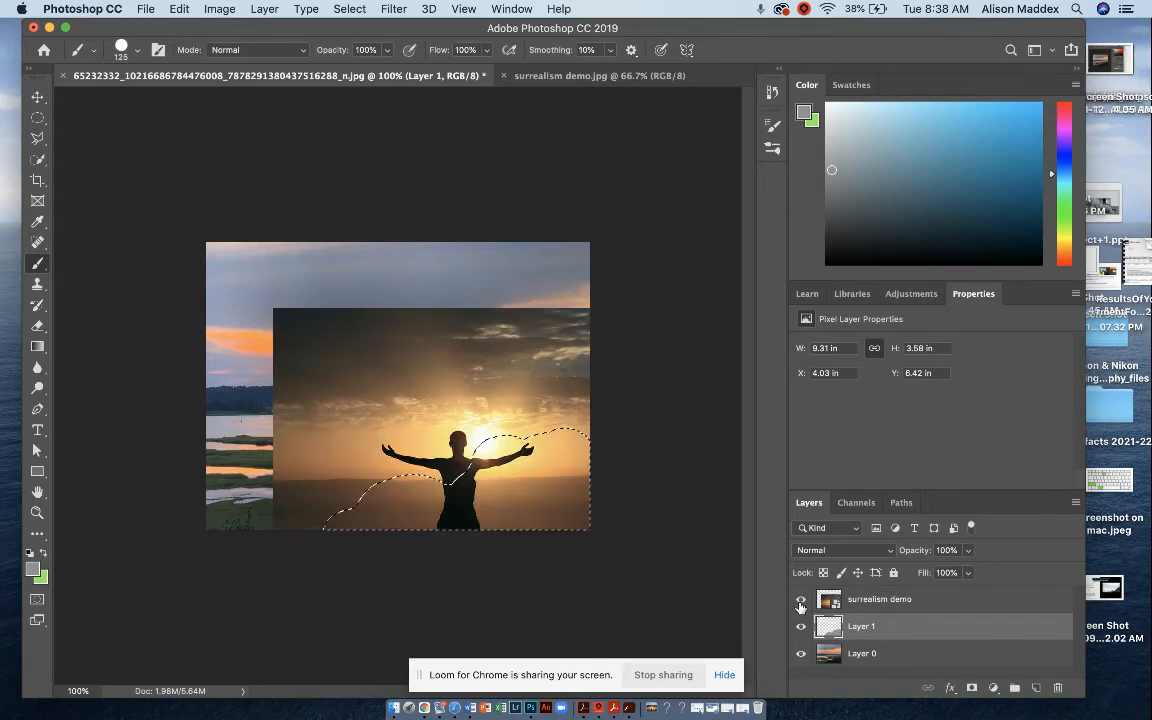
Undo the layer mask added to Layer 1 and mask the surrealism demo layer with the selection instead
click(972, 689)
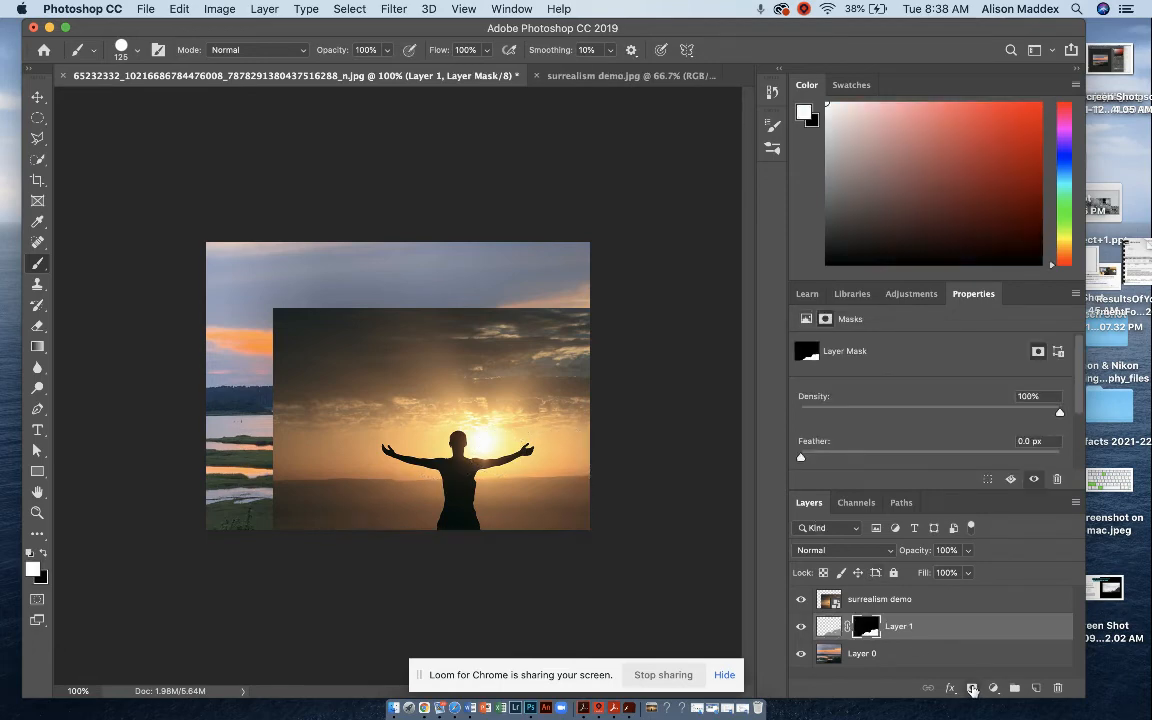
click(932, 599)
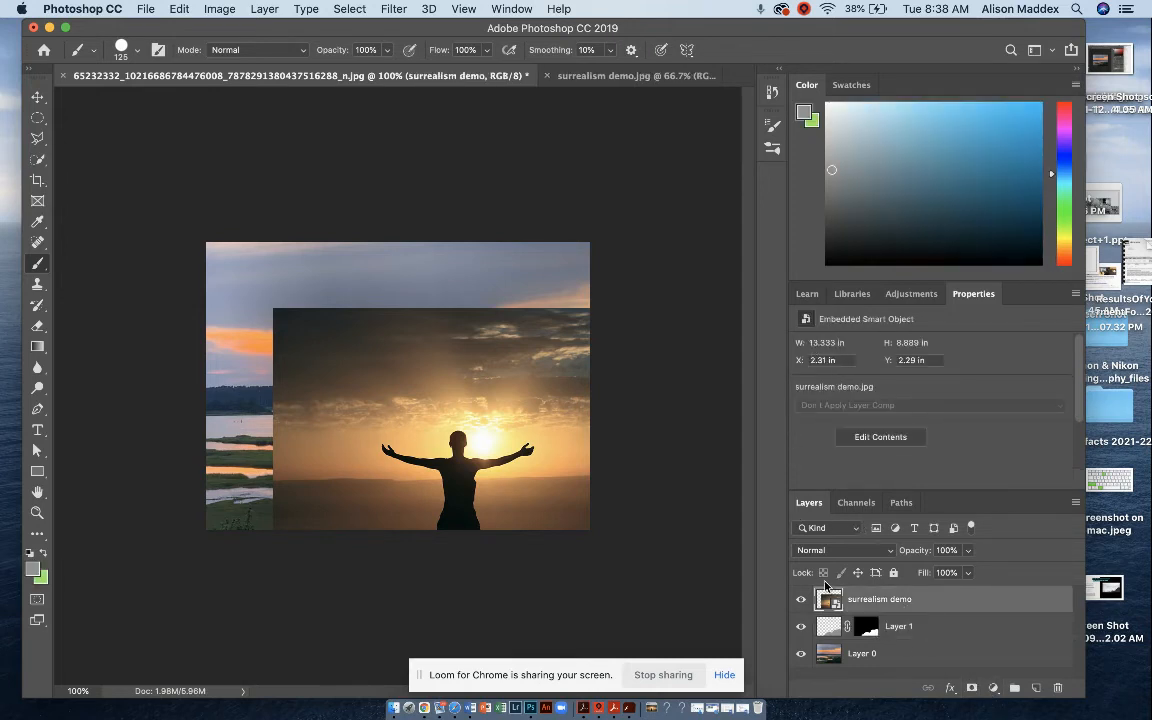
key(super+z)
click(971, 688)
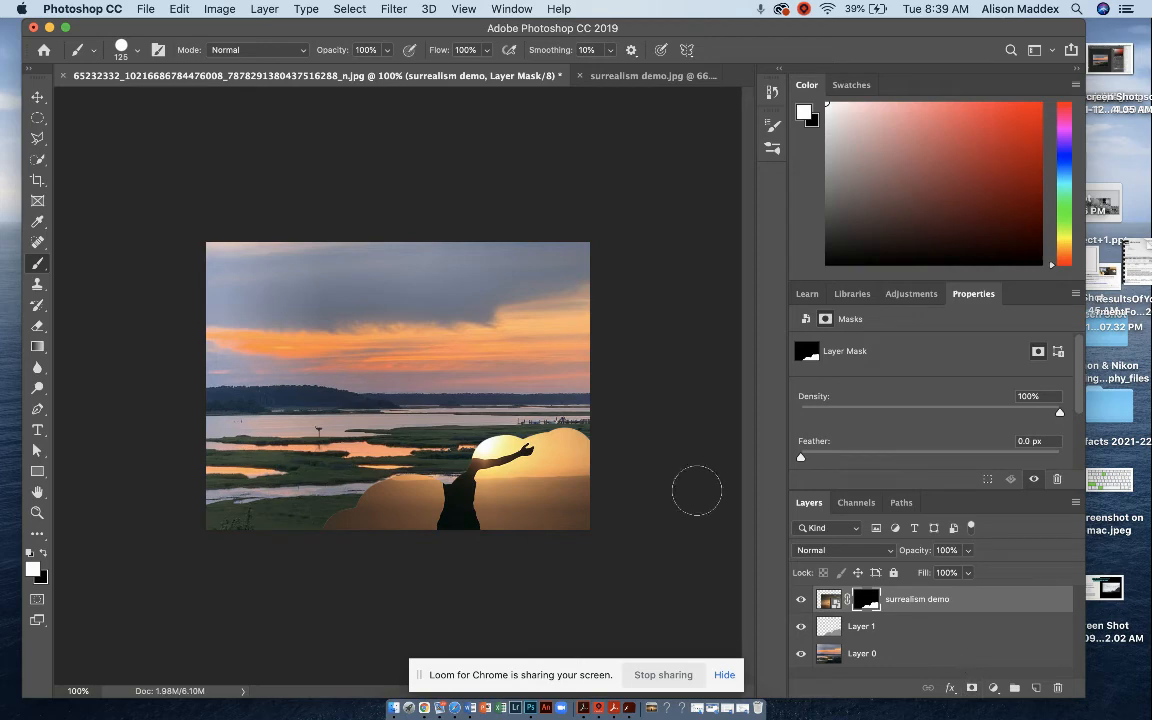
Unlink the surrealism demo image from its mask, scale it to about 42% and move it to about X 4.02 in, Y 4.47 in
click(829, 599)
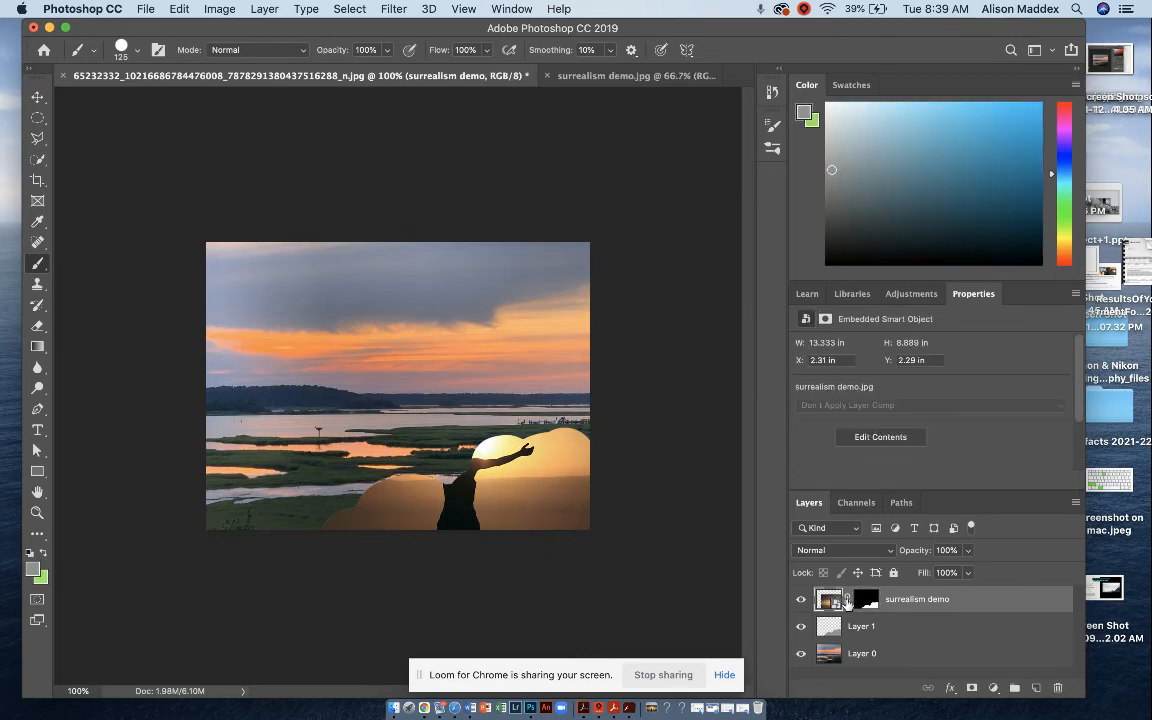
click(178, 9)
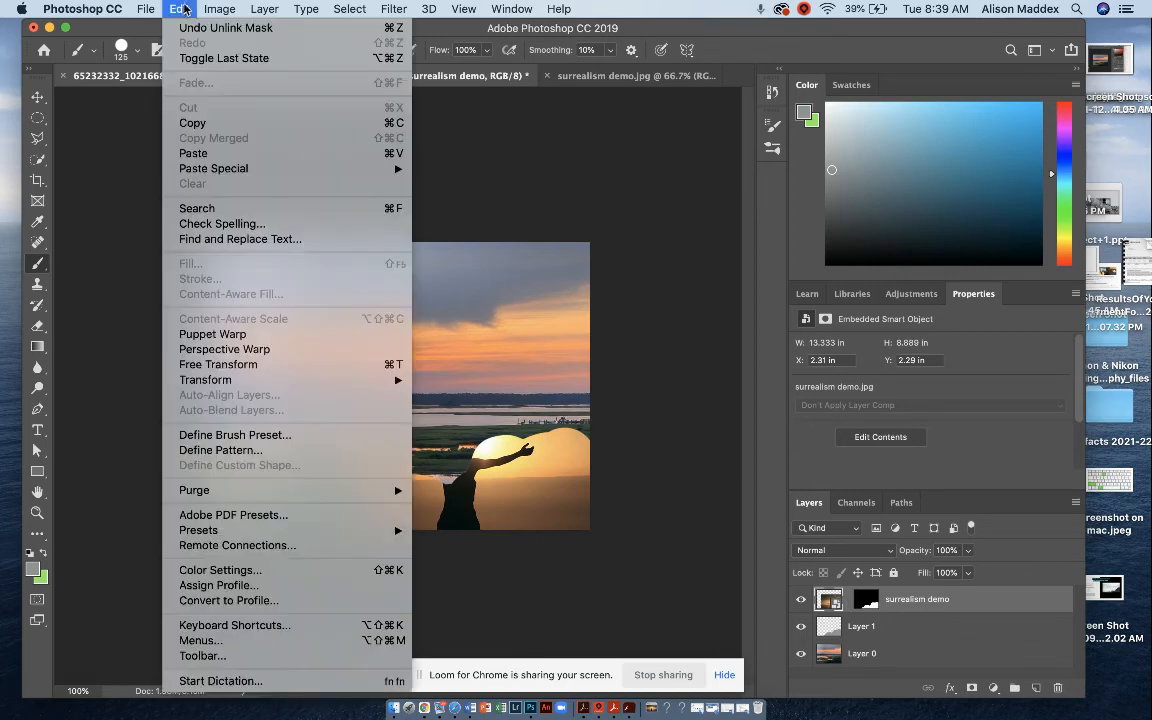
click(218, 364)
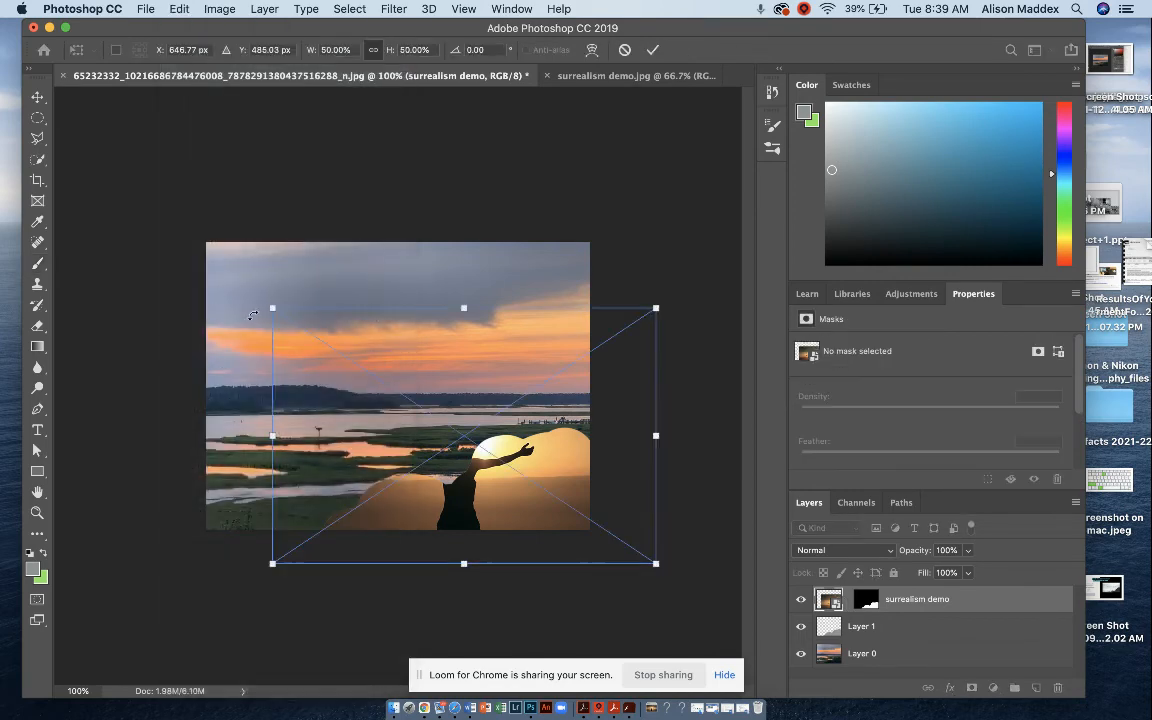
drag(271, 308, 294, 333)
drag(323, 359, 325, 358)
drag(512, 510, 498, 525)
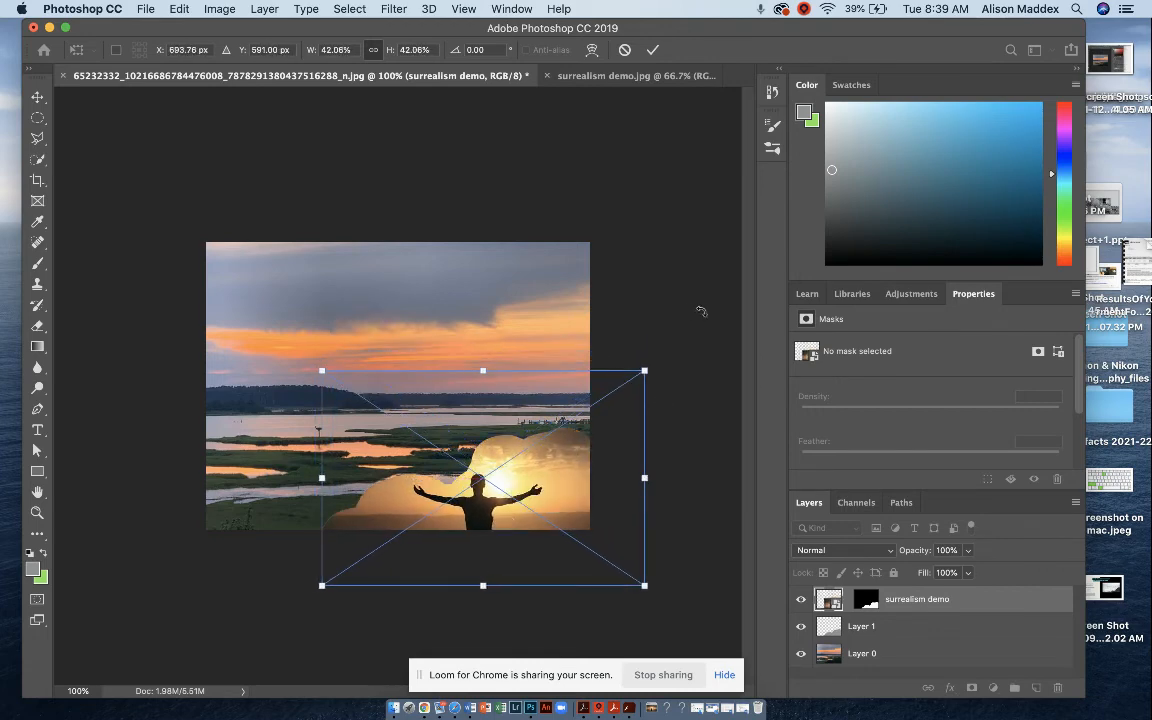
click(652, 50)
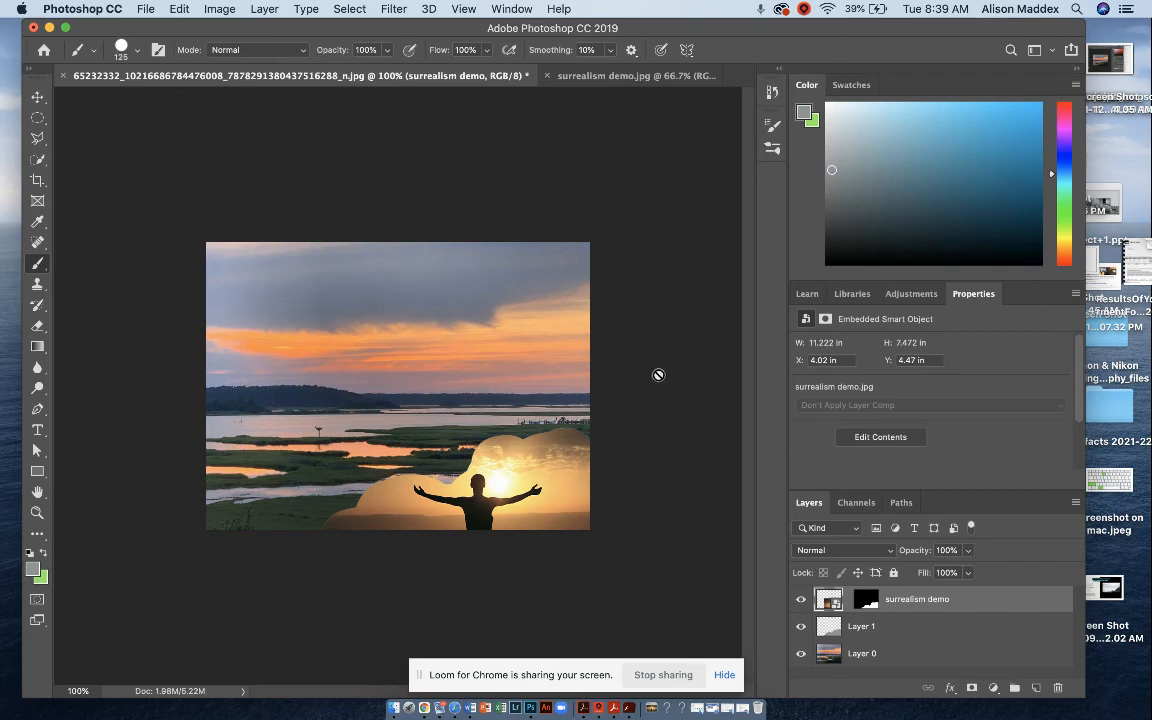
Set the surrealism demo layer's blend mode to Color Burn and its opacity to 40%
click(868, 552)
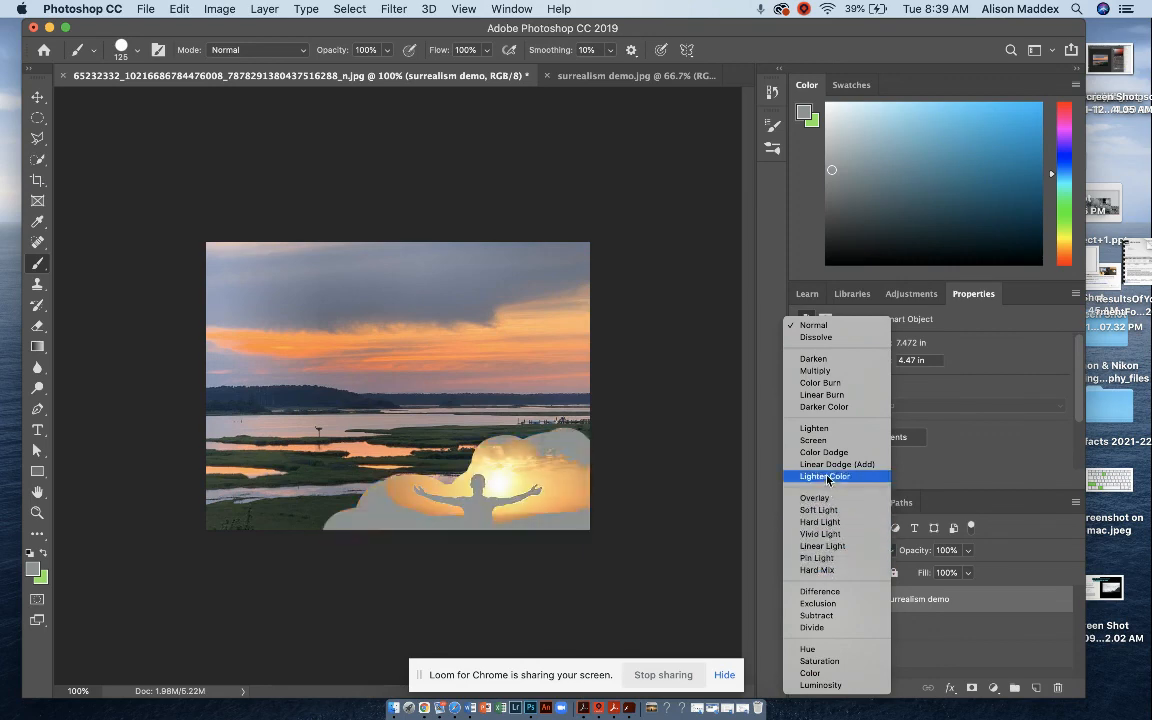
click(818, 384)
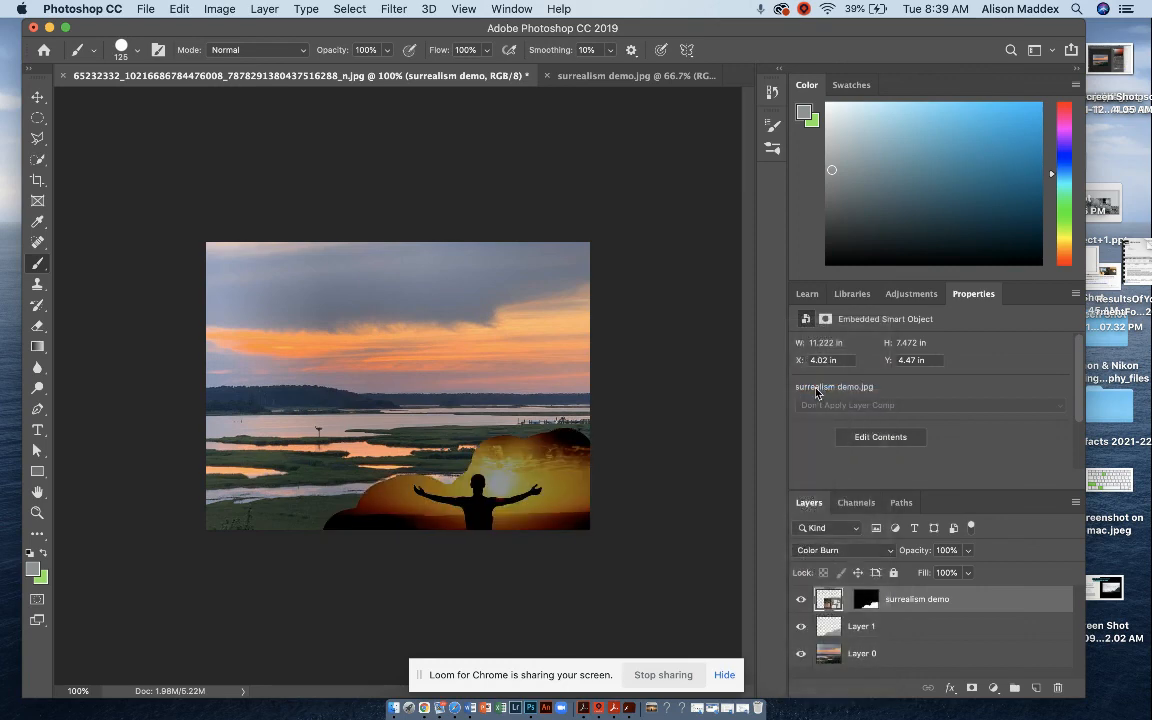
click(968, 551)
drag(967, 574, 924, 573)
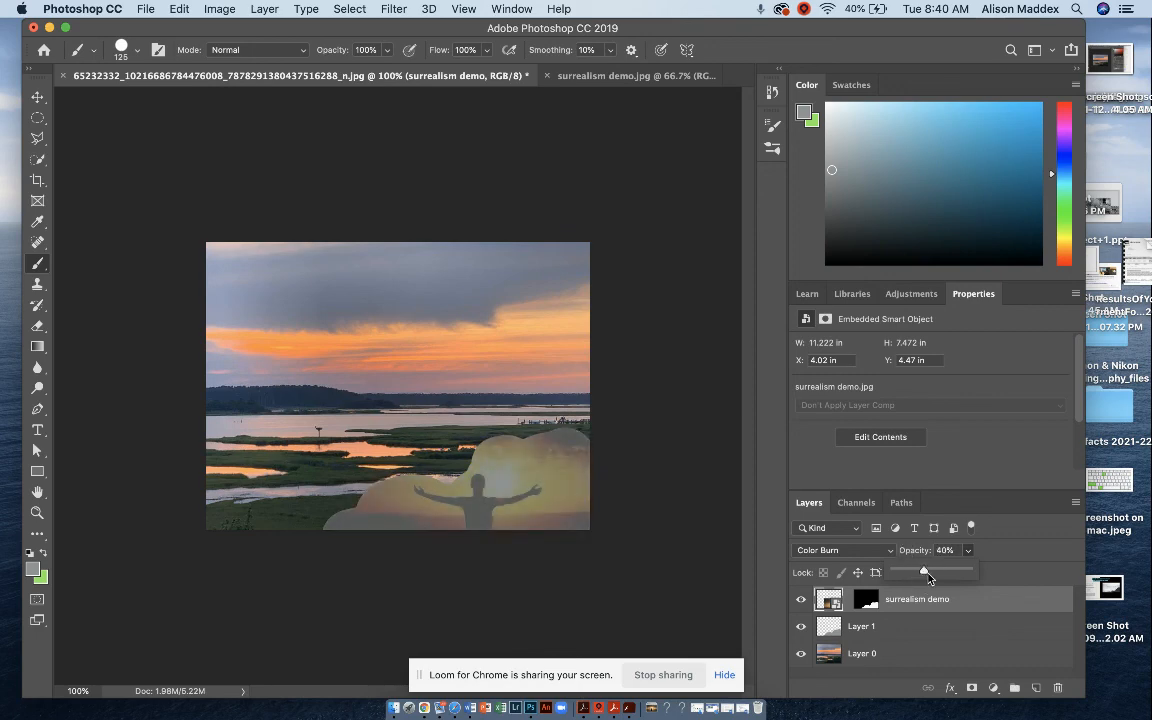
click(1011, 558)
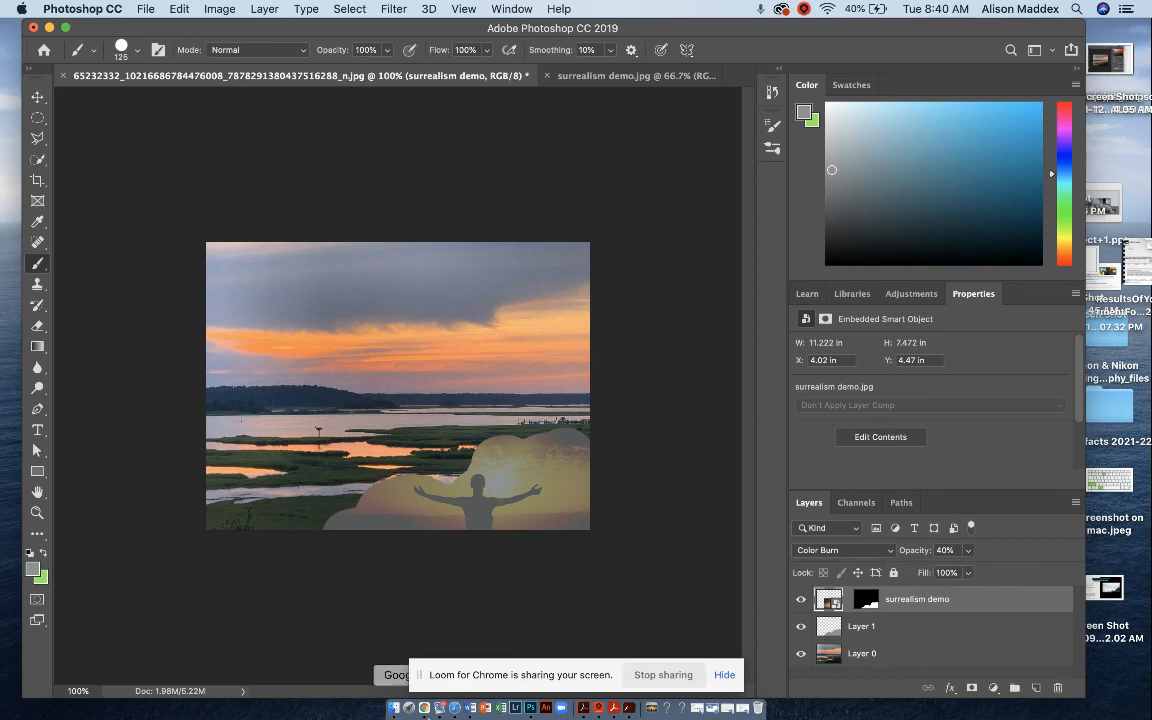
click(423, 709)
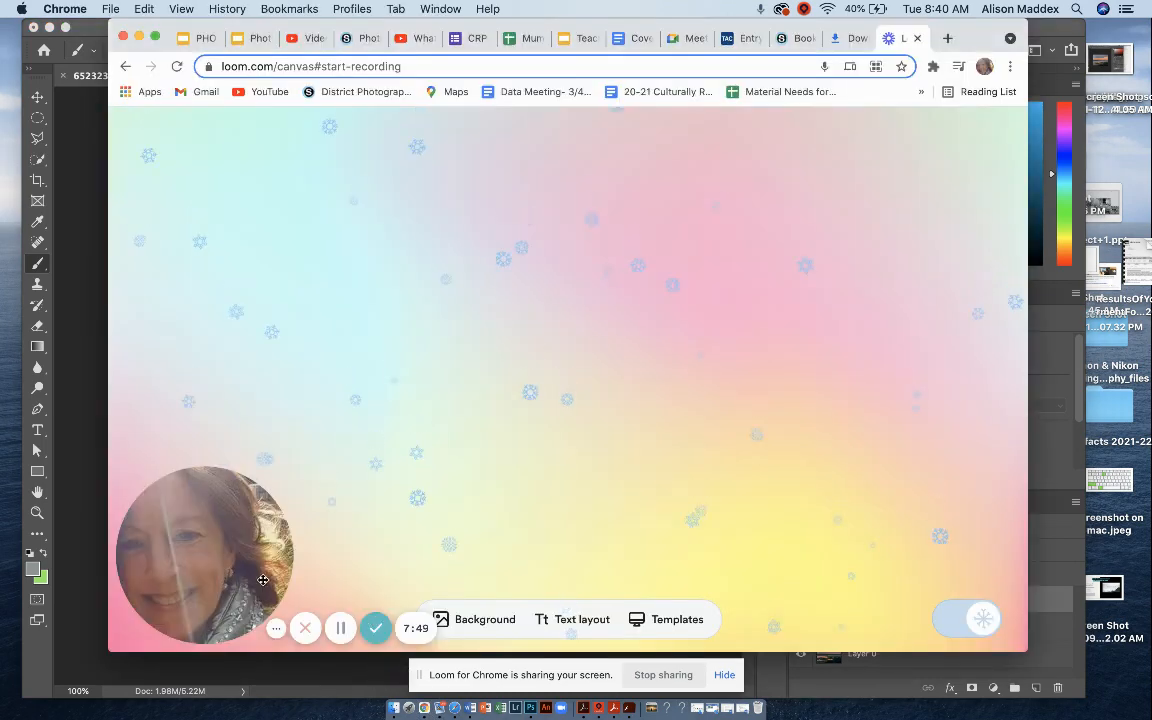